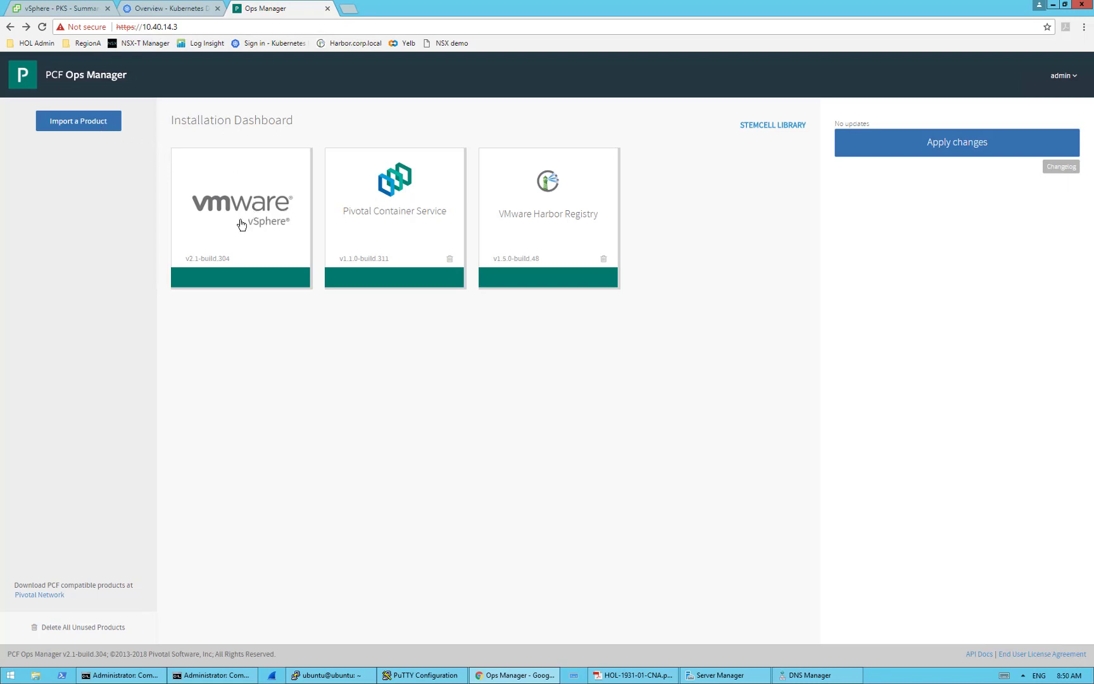
# View the vCenter configuration of the BOSH Director through the vSphere tile, and return to the Installation Dashboard
pyautogui.click(241, 224)
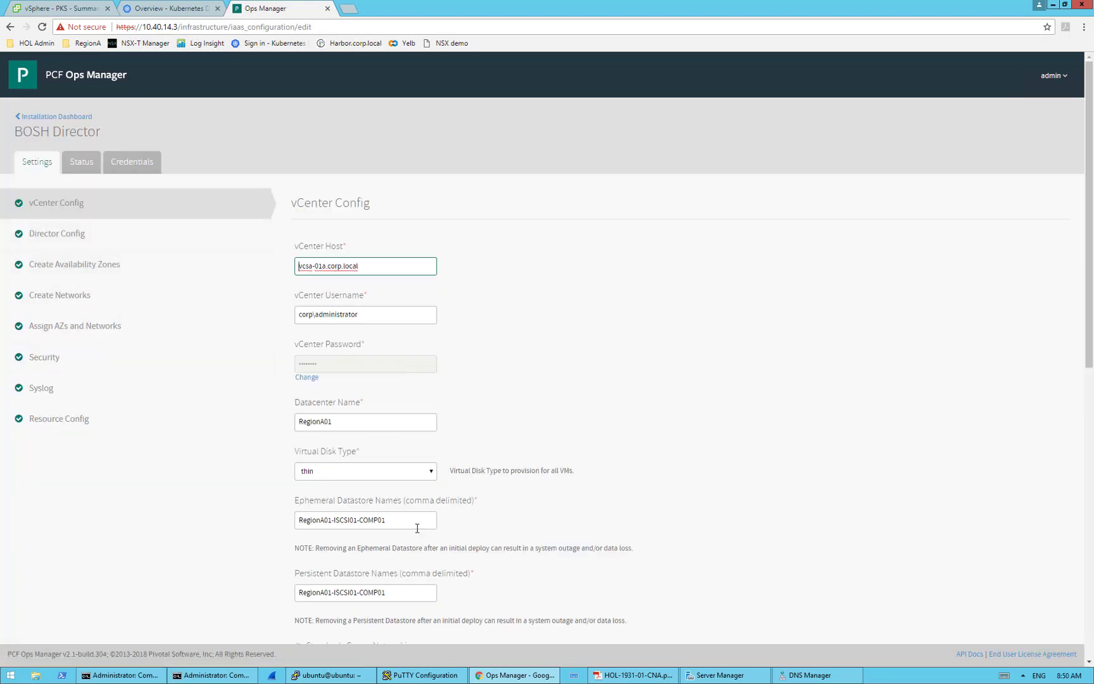
pyautogui.click(30, 117)
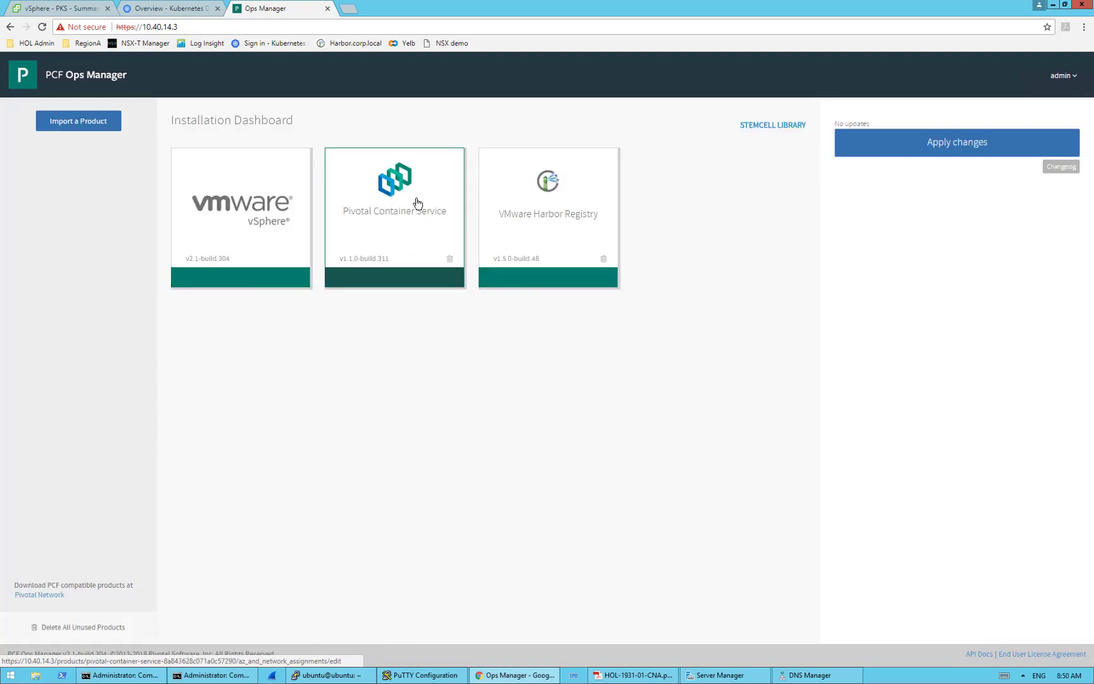
# Open the Plan 1 configuration of Pivotal Container Service and examine its master node settings, including the available Master/ETCD VM types
pyautogui.click(412, 281)
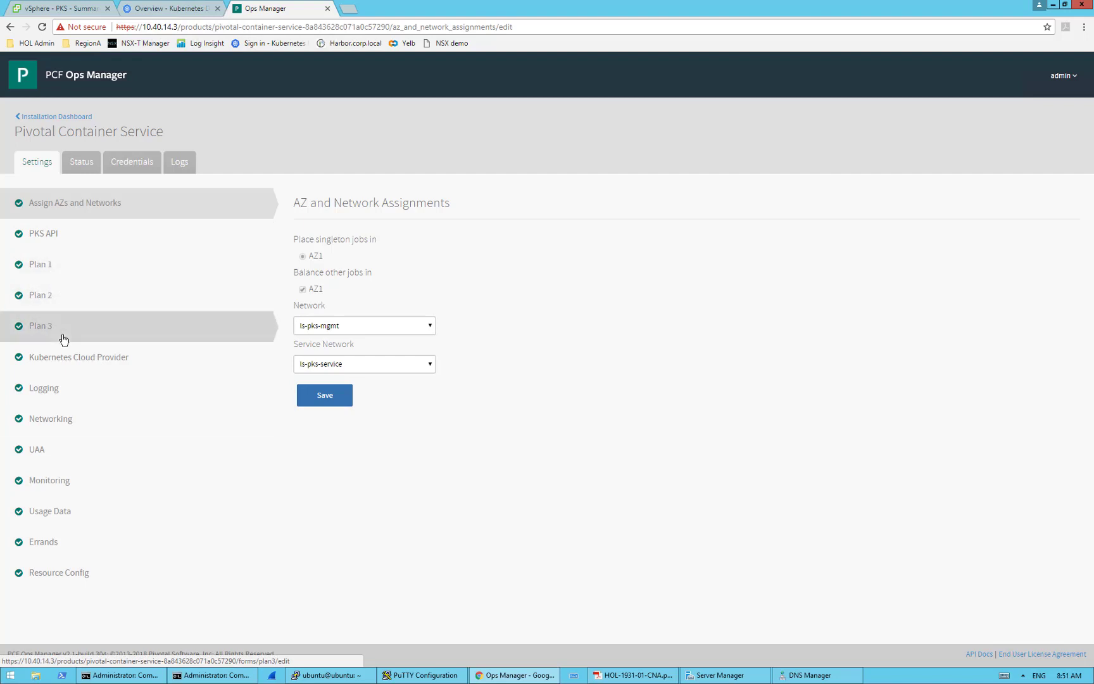
pyautogui.click(46, 267)
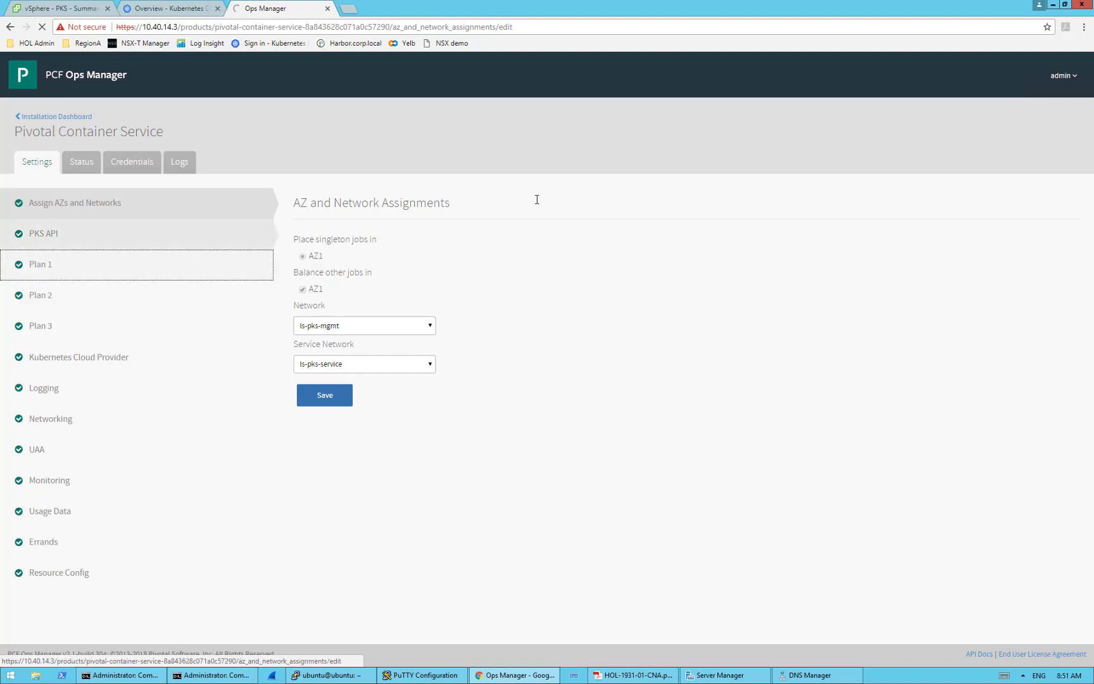
pyautogui.scroll(-2, 727, 285)
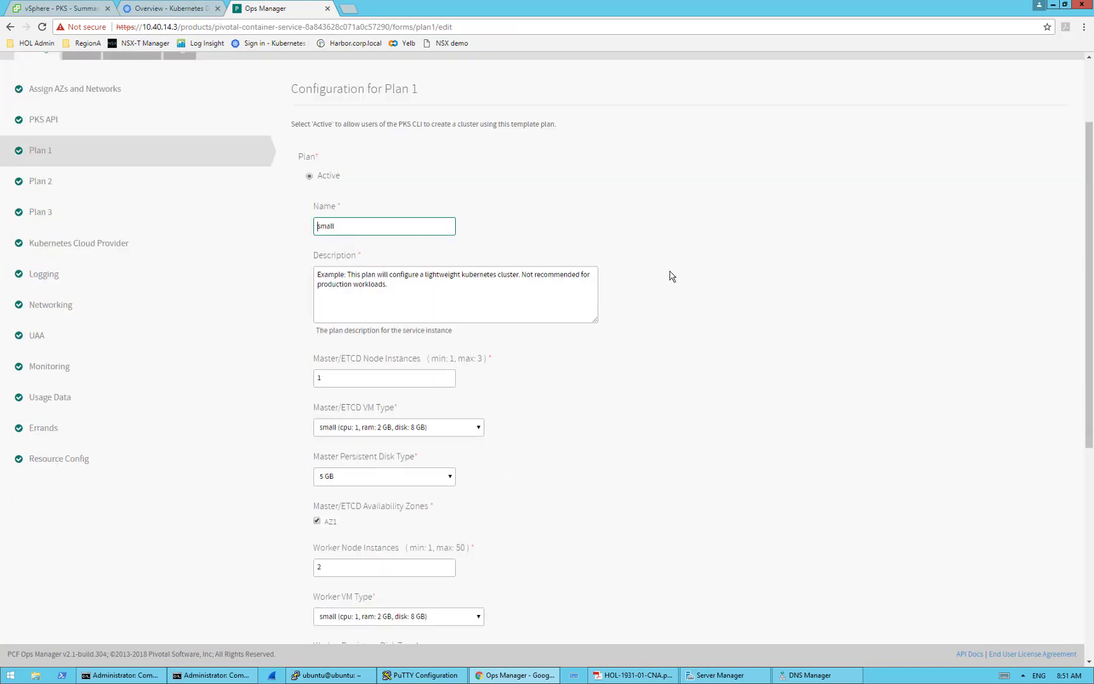
pyautogui.scroll(-2, 672, 276)
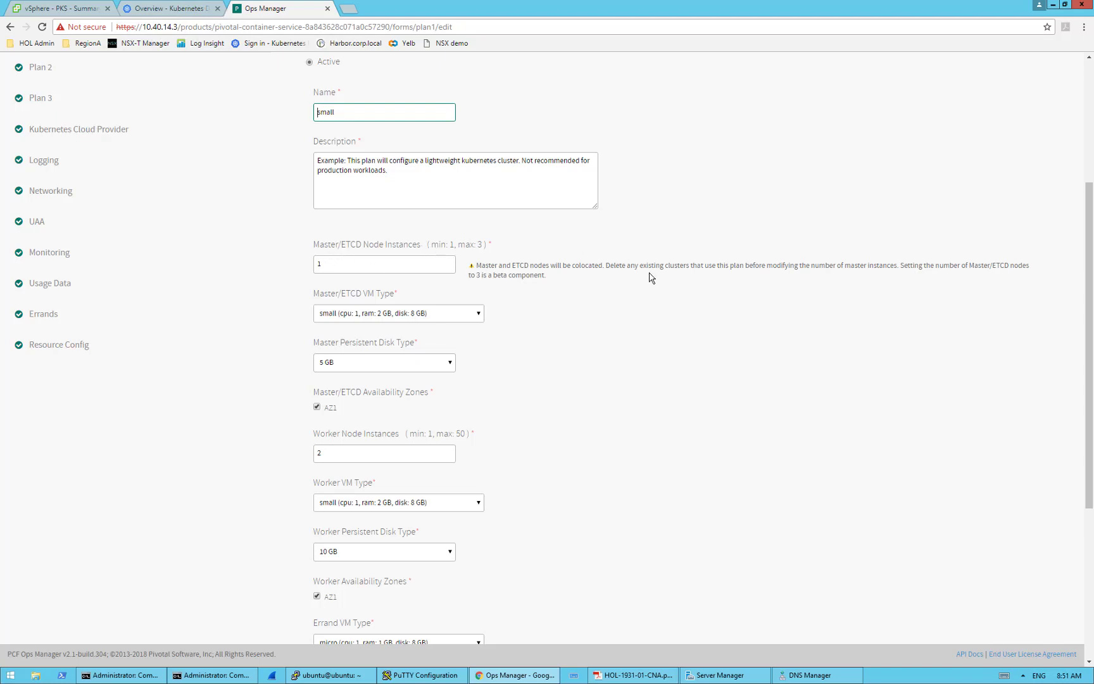
pyautogui.scroll(-1, 645, 276)
pyautogui.click(422, 259)
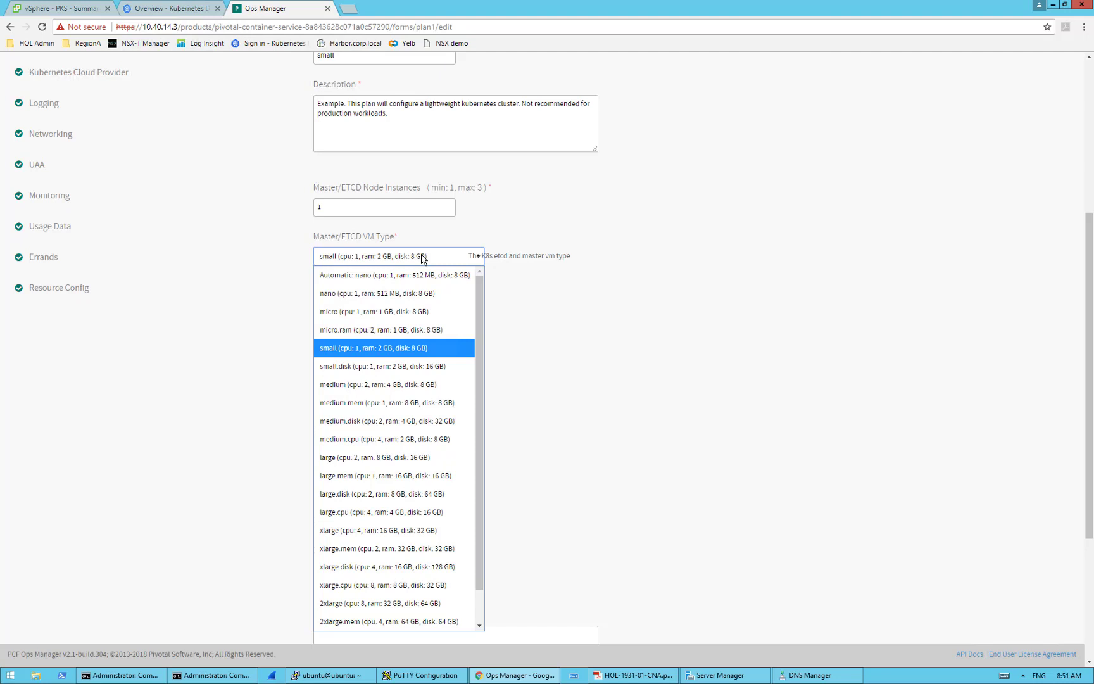
pyautogui.click(422, 258)
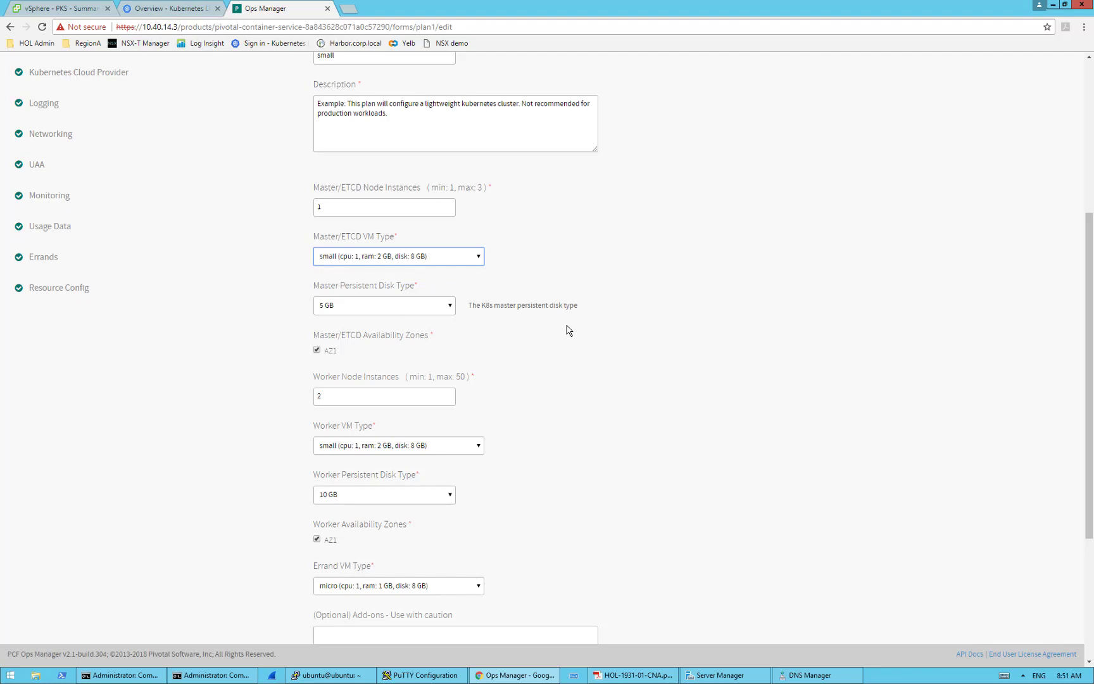
pyautogui.scroll(-1, 599, 335)
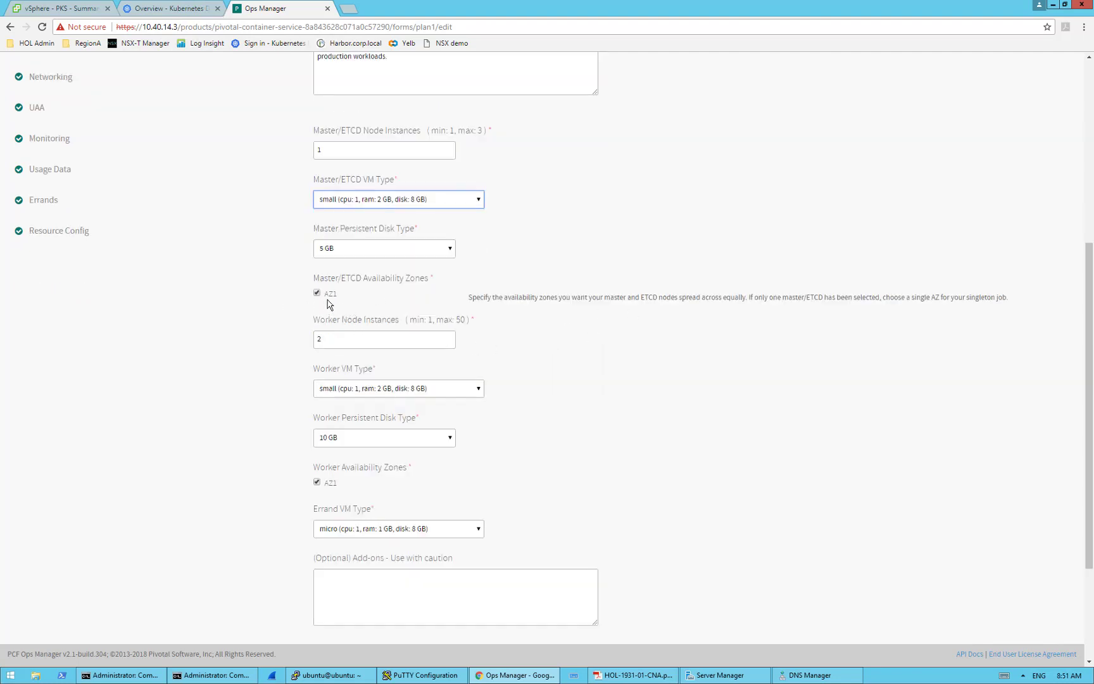
# Look at the PKS resource pool in the vSphere Client and return to the Plan 1 configuration in Ops Manager
pyautogui.click(57, 14)
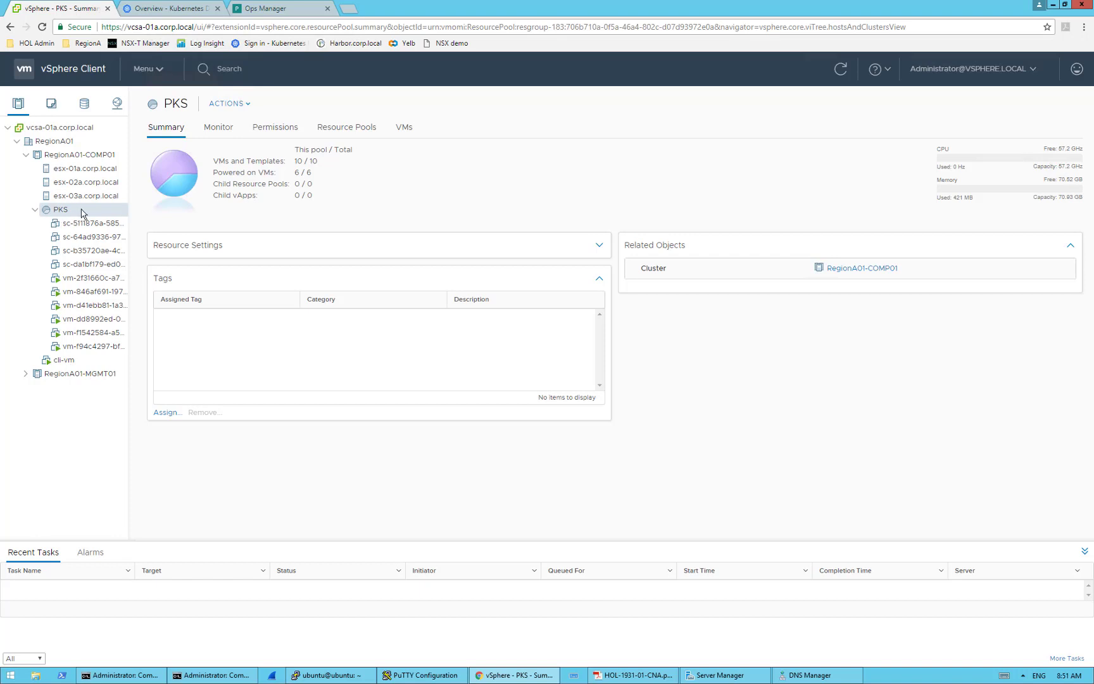
pyautogui.click(269, 9)
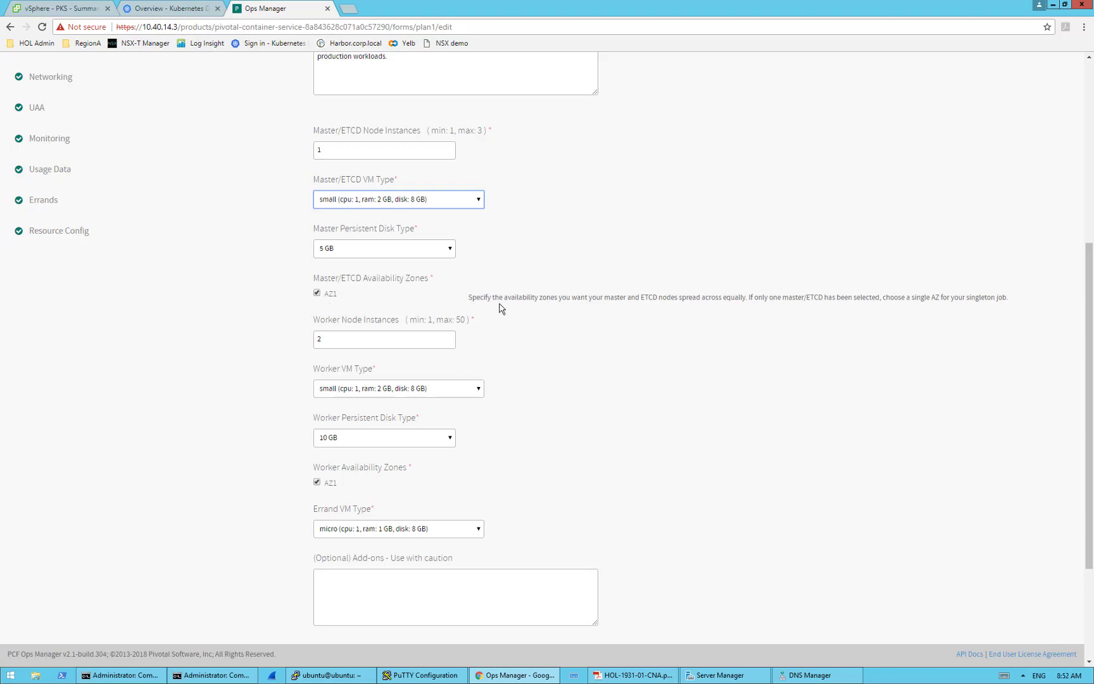
# Examine the rest of the Plan 1 form, covering worker instances, disk types, availability zones, errand VM type and add-ons
pyautogui.scroll(-2, 500, 308)
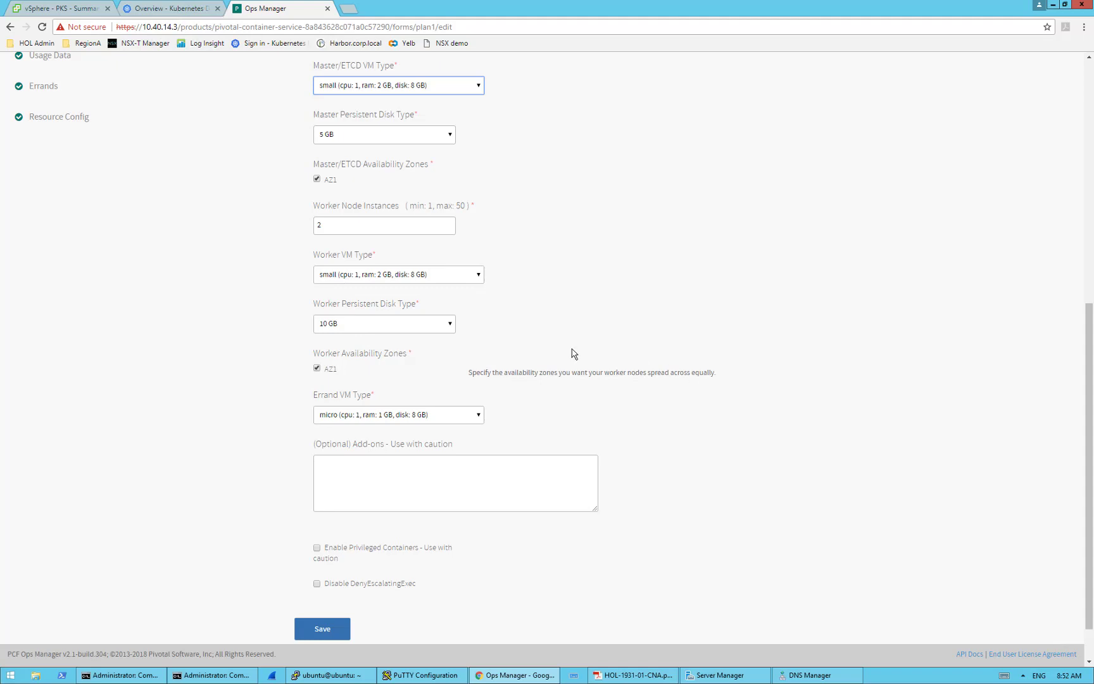
pyautogui.scroll(3, 558, 332)
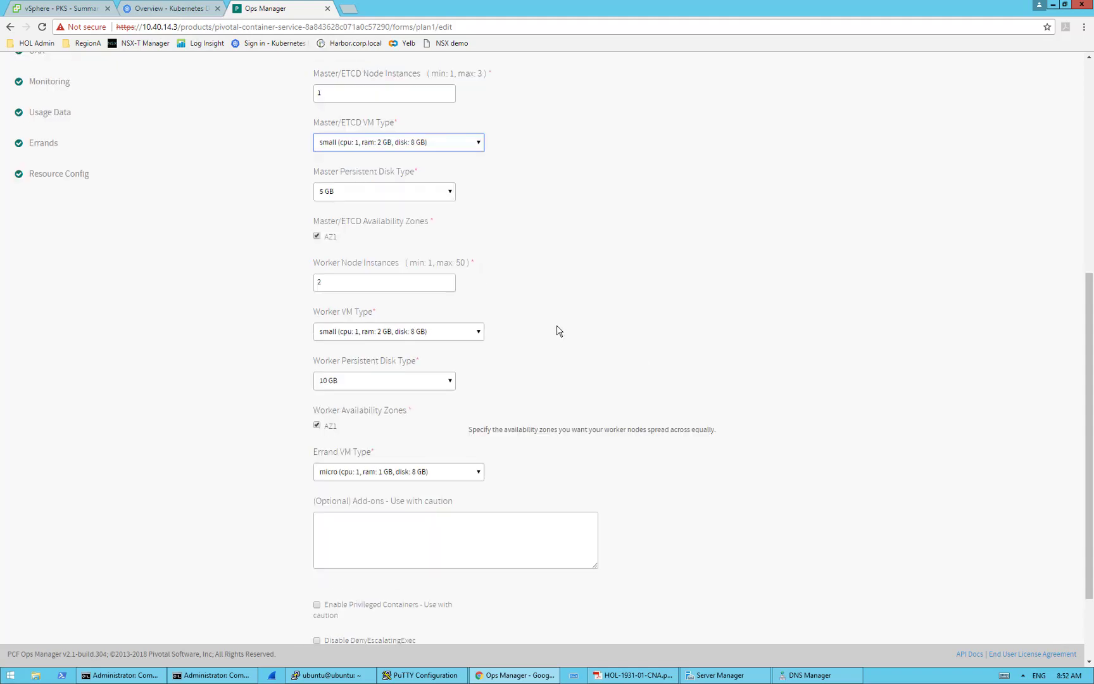
pyautogui.scroll(3, 558, 331)
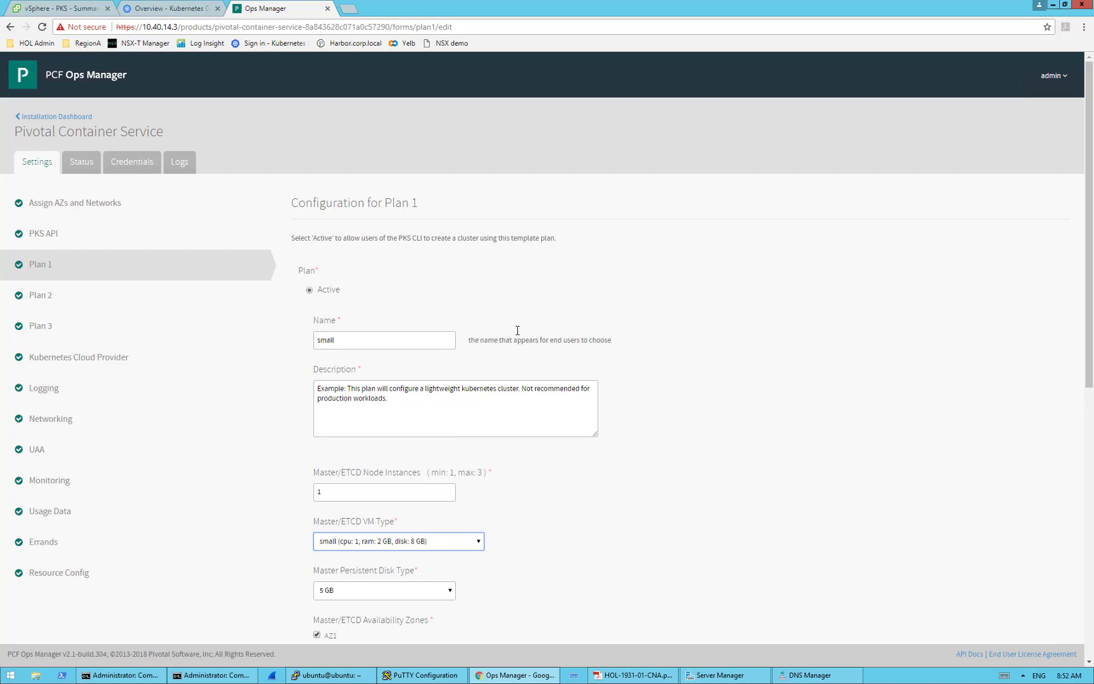
pyautogui.scroll(-6, 555, 390)
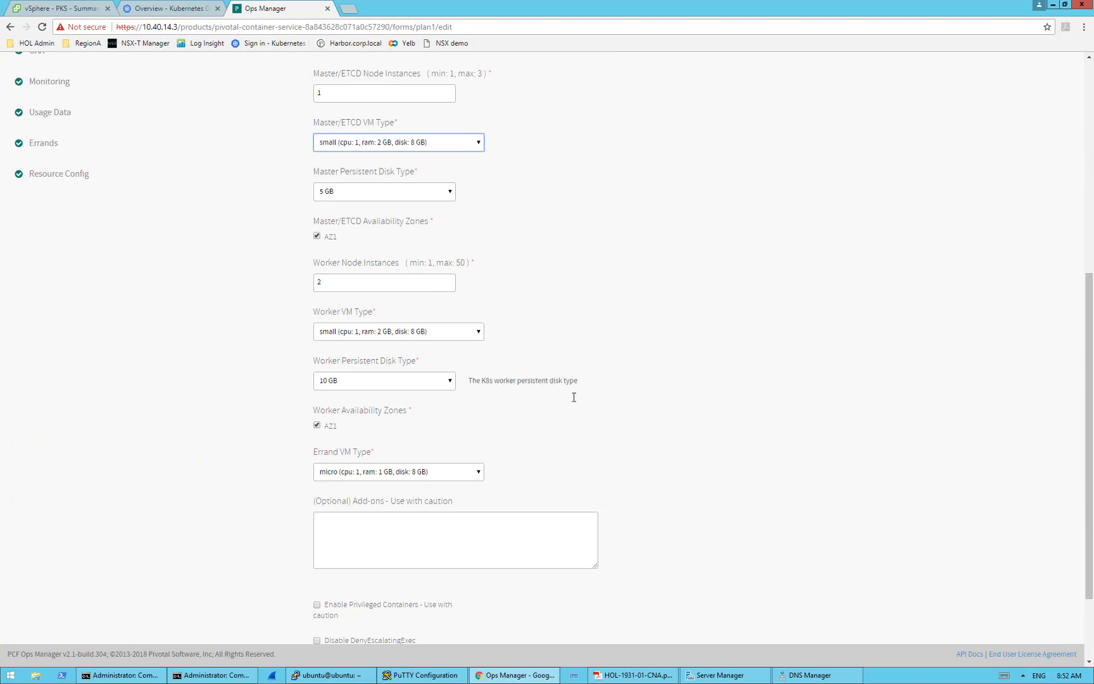
pyautogui.scroll(1, 586, 405)
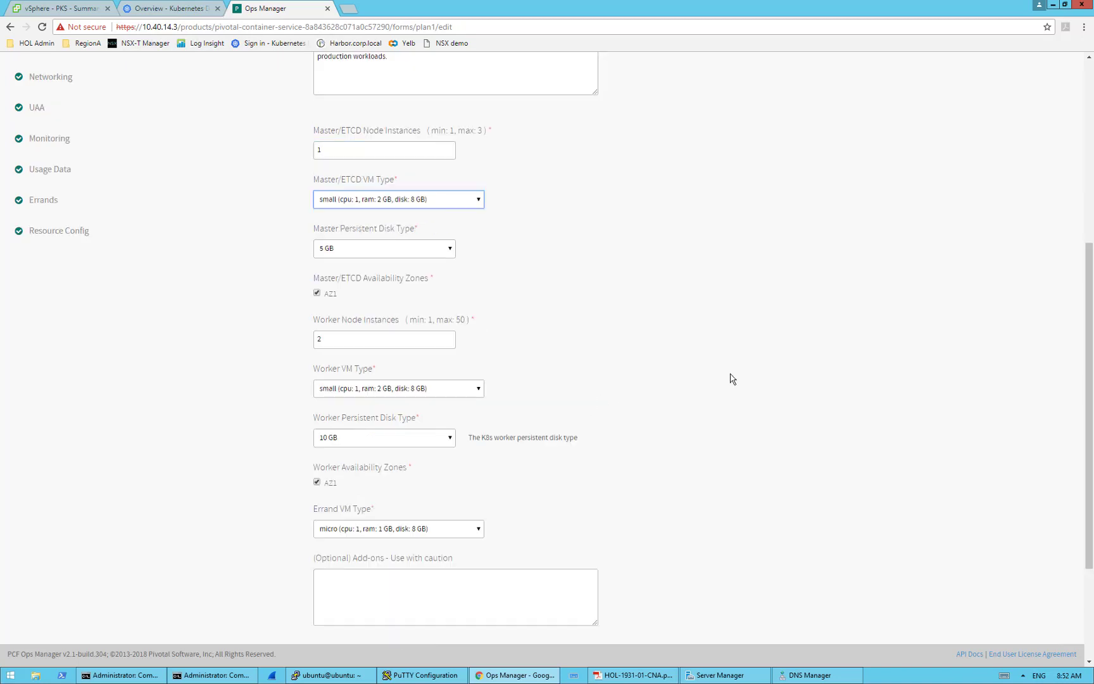
pyautogui.scroll(1, 685, 379)
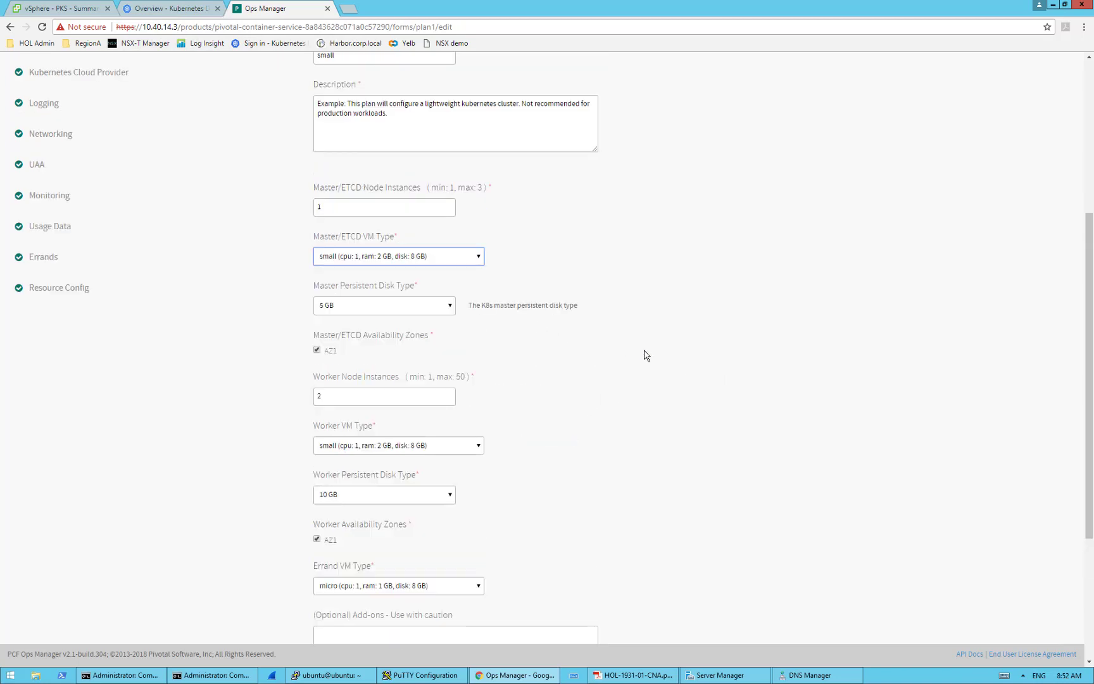
pyautogui.scroll(4, 643, 350)
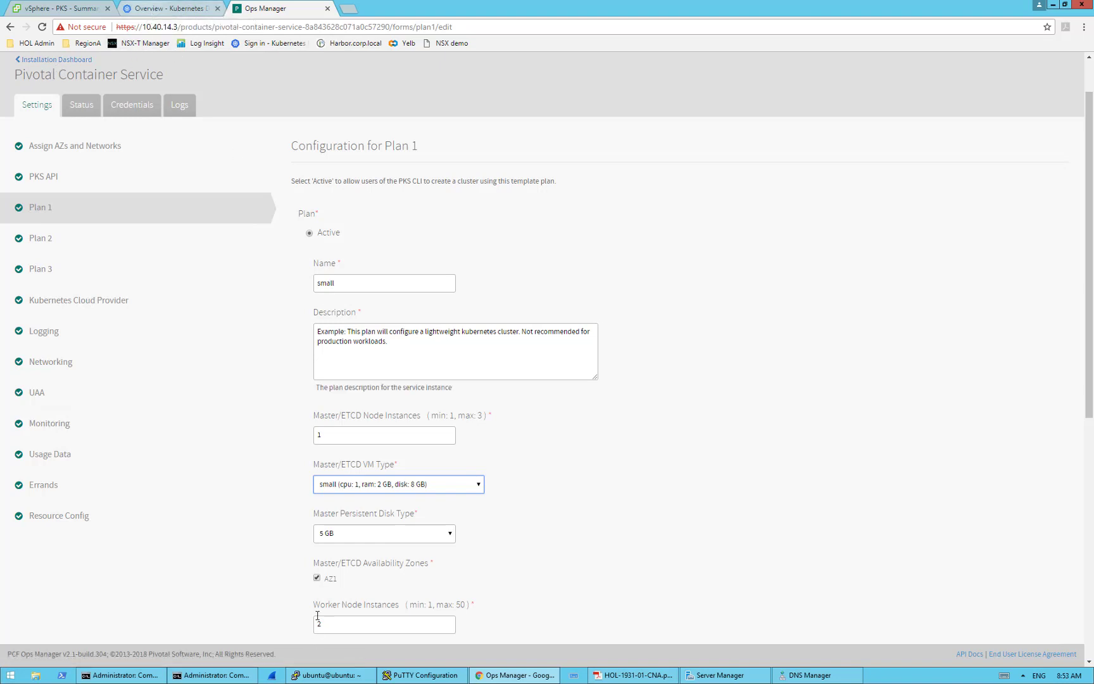
# In the Command Prompt, log in to PKS at pks.corp.local as admin with the account password and the -k option
pyautogui.moveTo(153, 678)
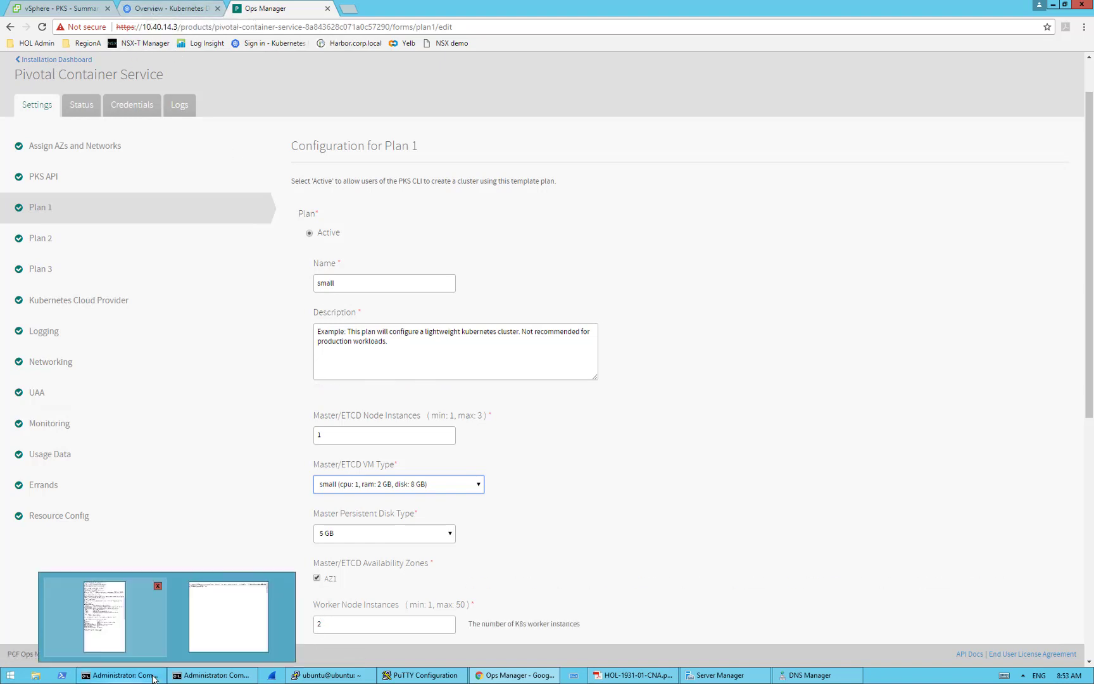
pyautogui.click(226, 678)
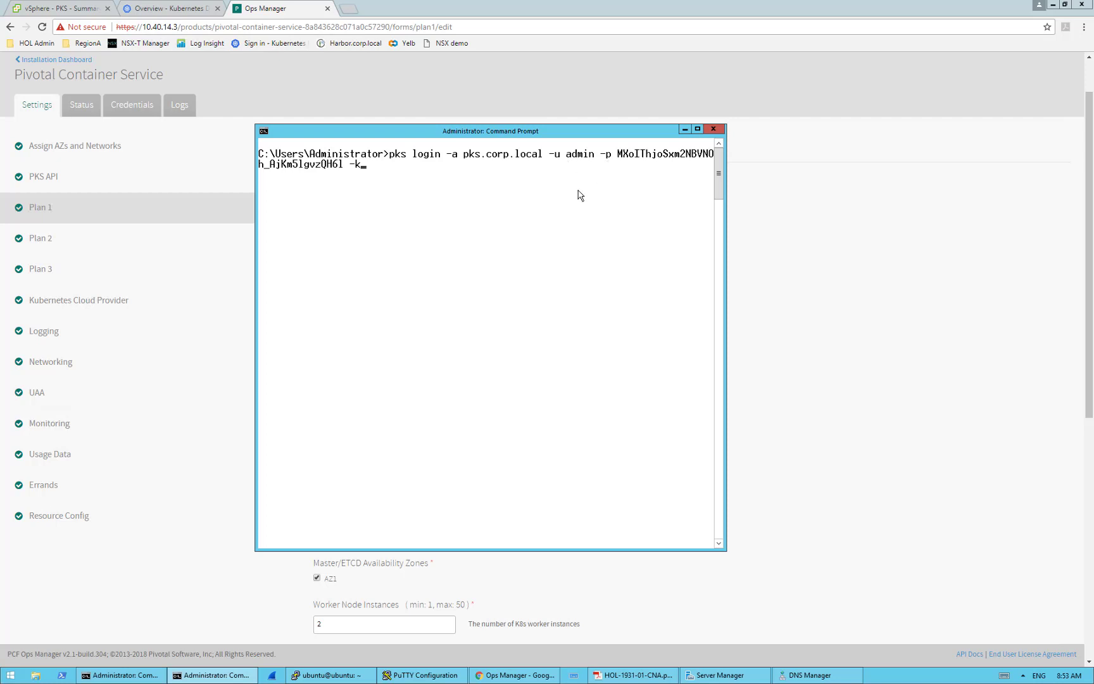
pyautogui.press('Return')
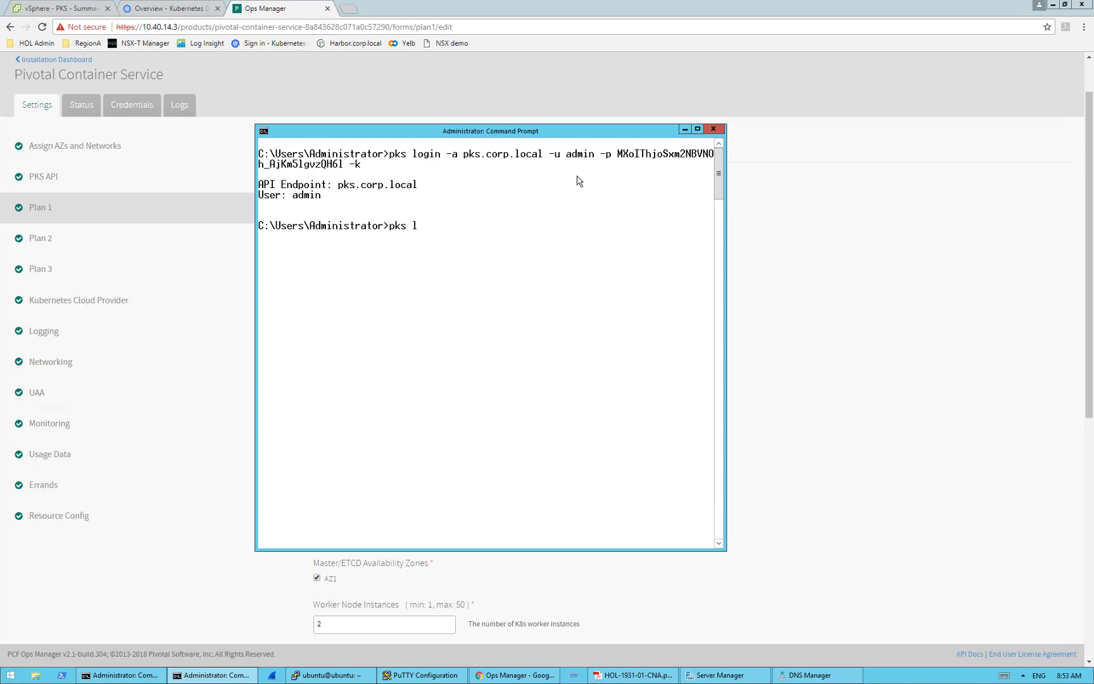
# List the existing PKS clusters and display the help for the pks create-cluster command
pyautogui.write('-clusters')
pyautogui.press('Return')
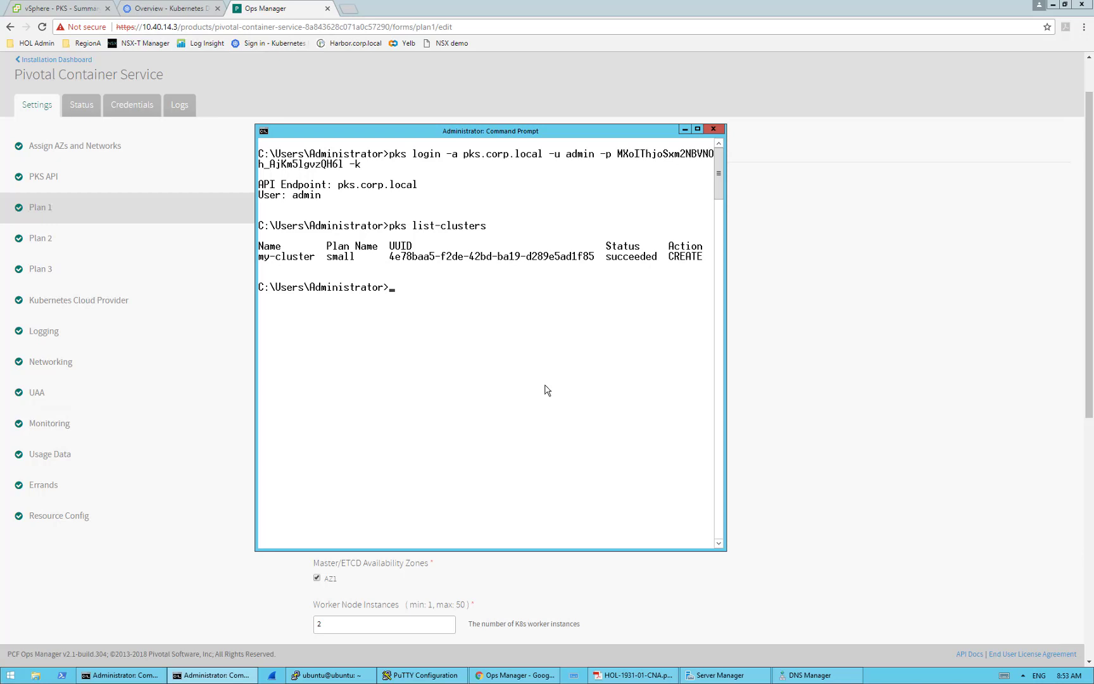
pyautogui.write('pks create-=')
pyautogui.press('BackSpace')
pyautogui.write('cluster --help')
pyautogui.press('Return')
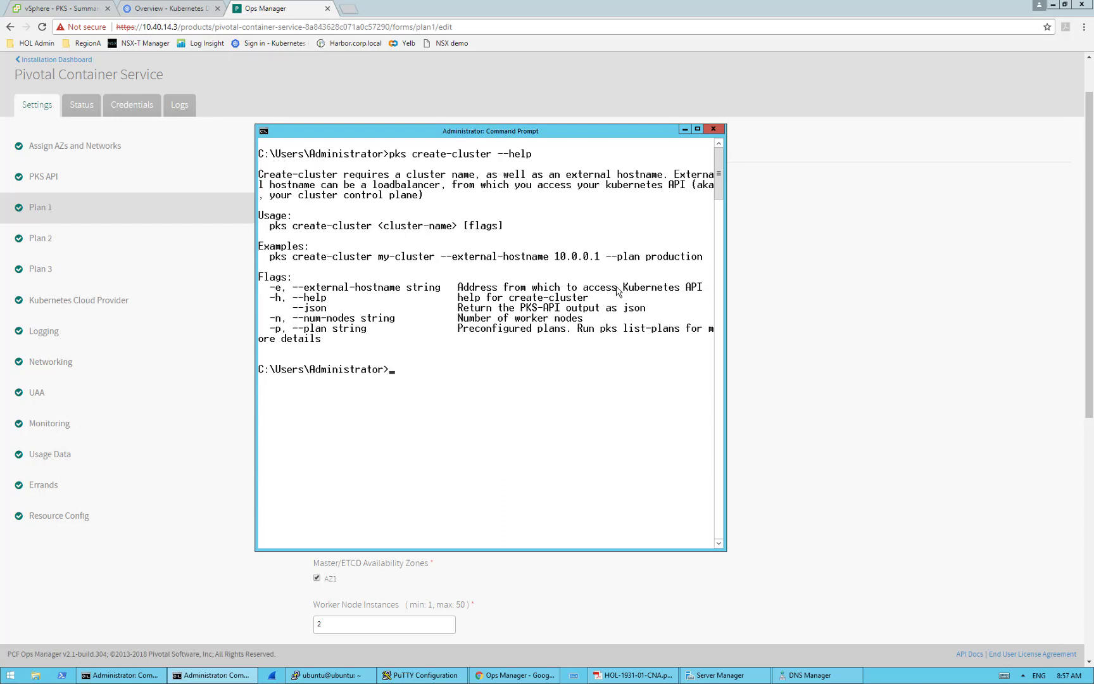
# Create a PKS cluster named test-cluster using the plan small and the external hostname test-cluster
pyautogui.write('pks create-cluster --plan')
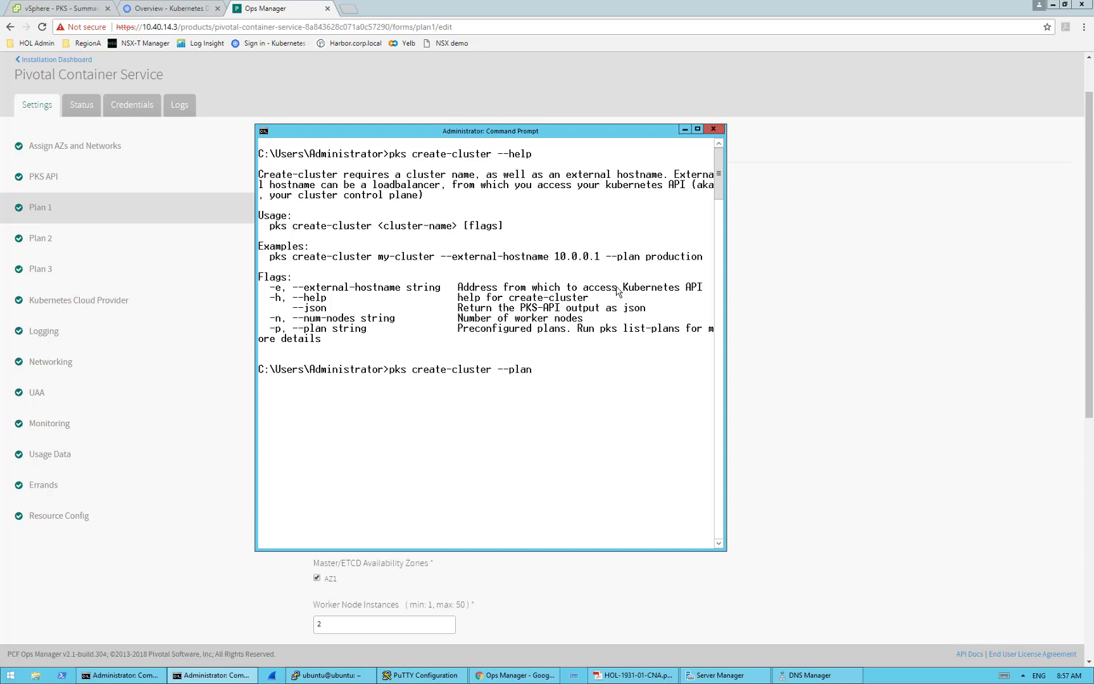
pyautogui.write(' small --external-hostname')
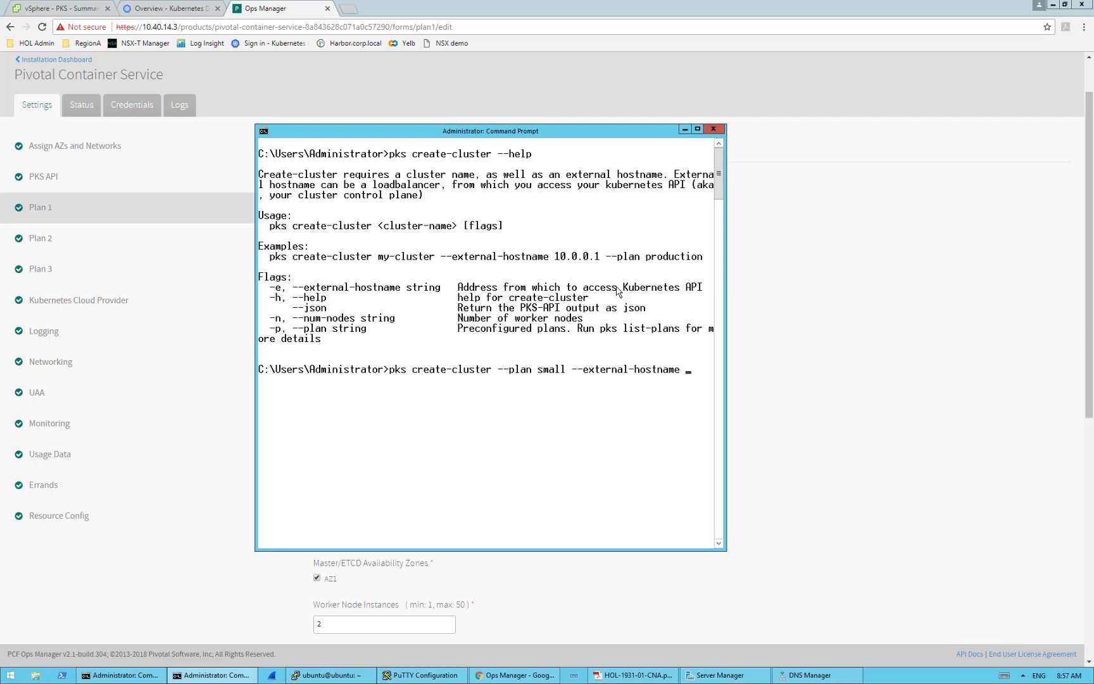
pyautogui.write(' te')
pyautogui.press('Left')
pyautogui.press('Left')
pyautogui.press('Left')
pyautogui.press('Left')
pyautogui.press('Left')
pyautogui.press('Left')
pyautogui.press('Left')
pyautogui.press('Left')
pyautogui.press('Left')
pyautogui.write('test-')
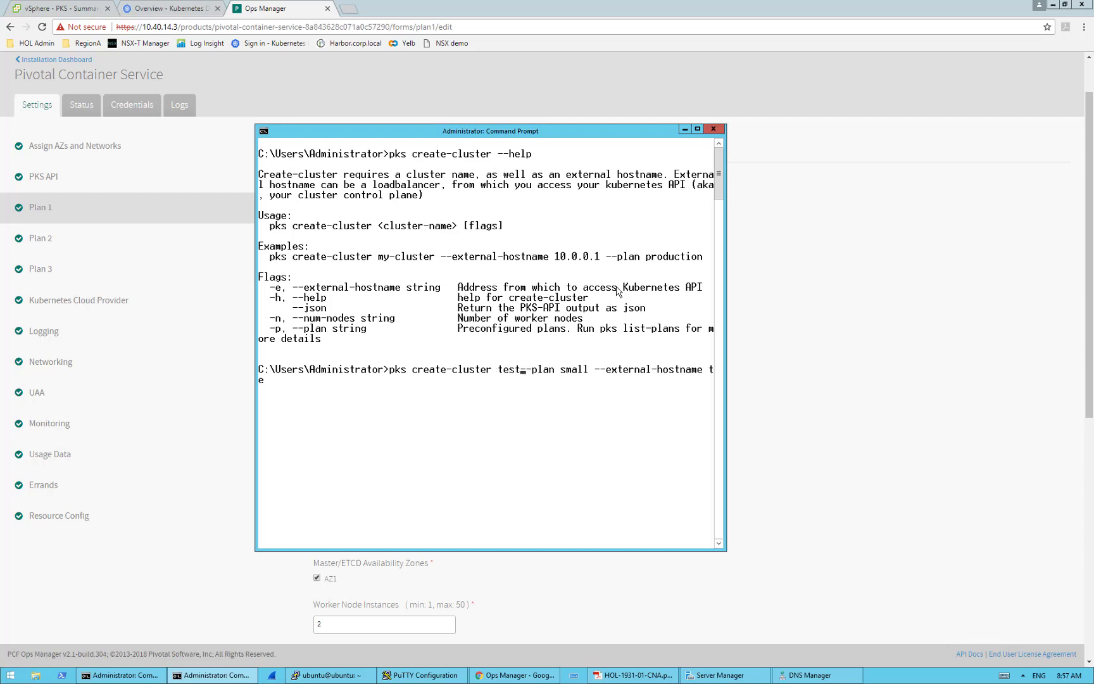
pyautogui.write('cluster -')
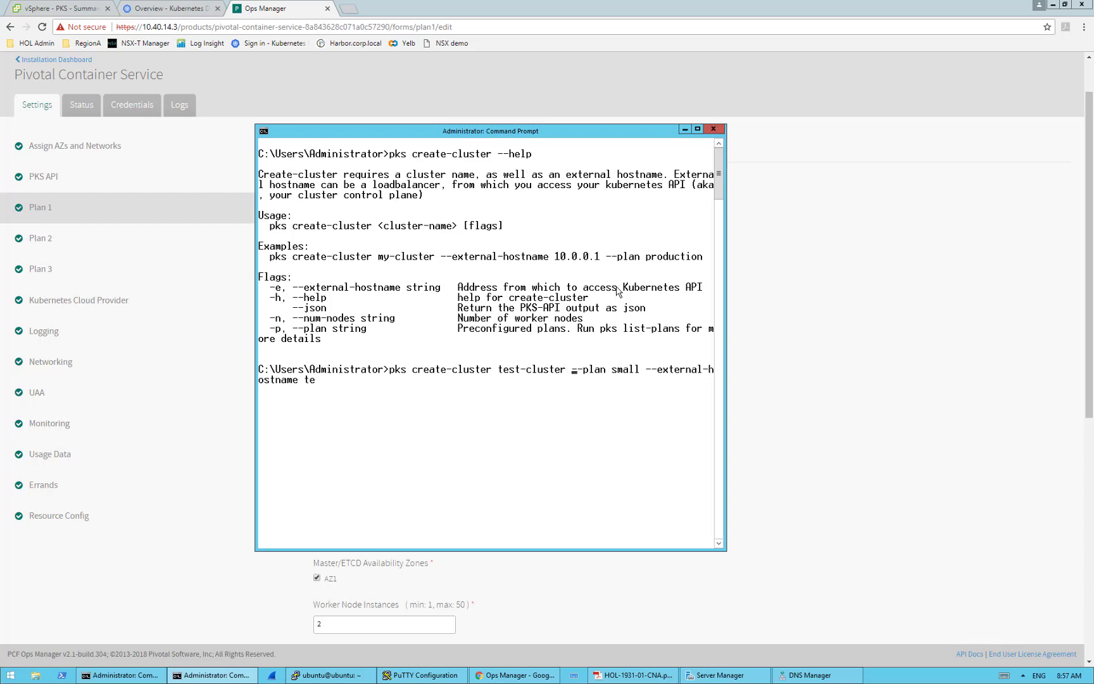
pyautogui.press('Right')
pyautogui.write('st-cluster')
pyautogui.press('Return')
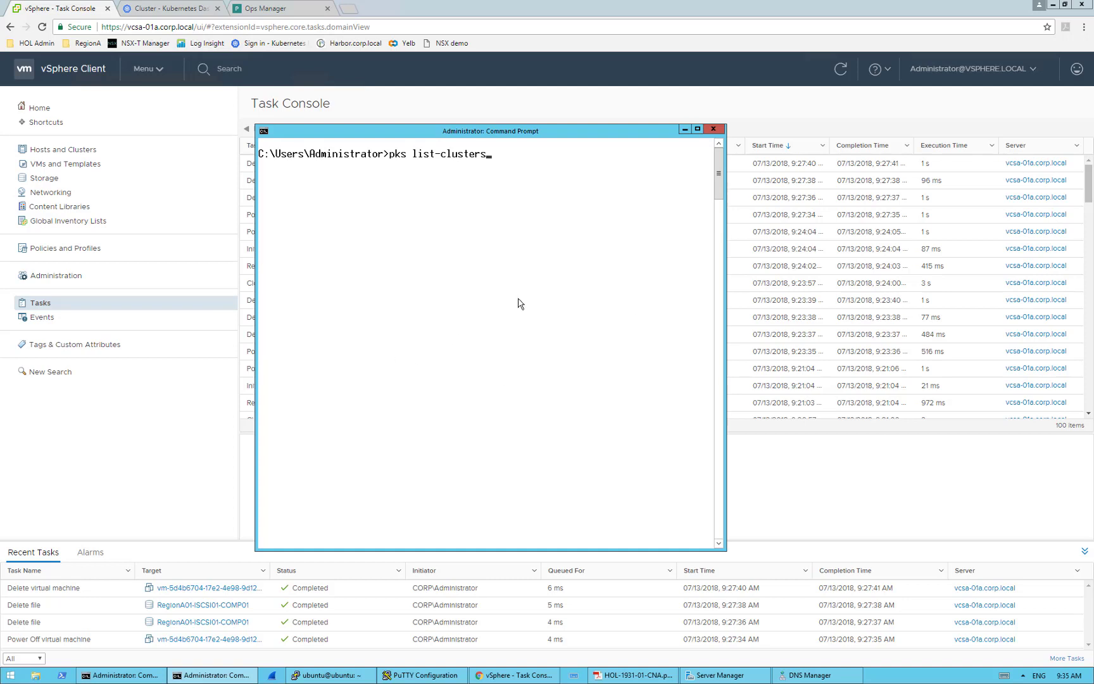
# List the PKS clusters again, look at the vSphere Task Console, and return to the Command Prompt
pyautogui.press('Return')
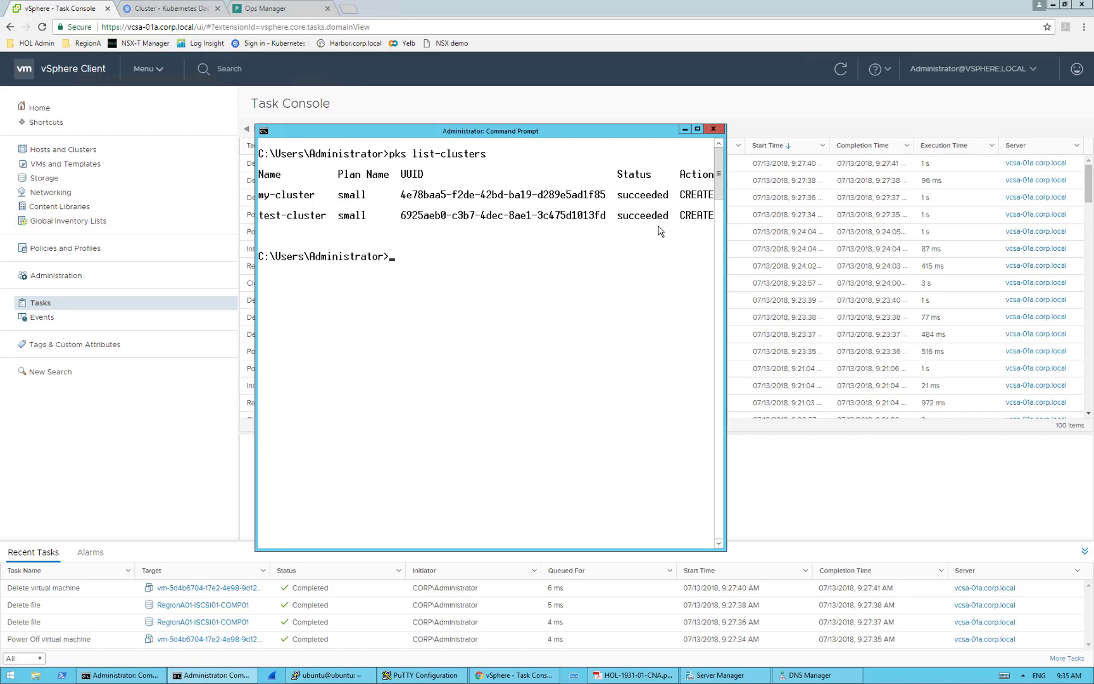
pyautogui.click(461, 613)
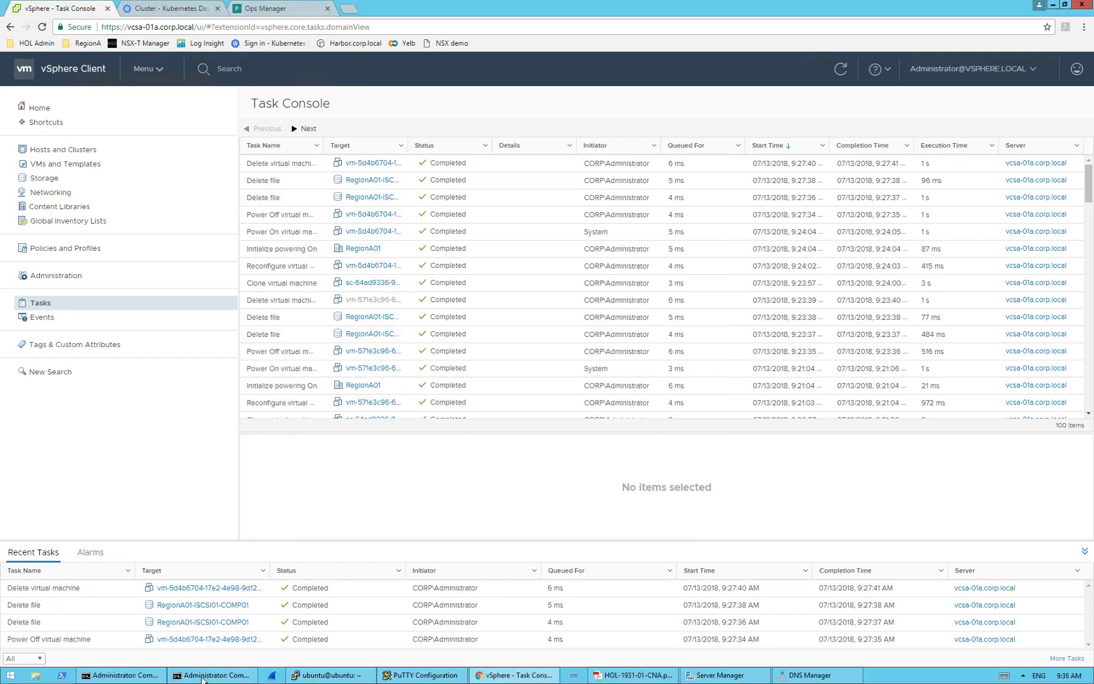
pyautogui.click(211, 674)
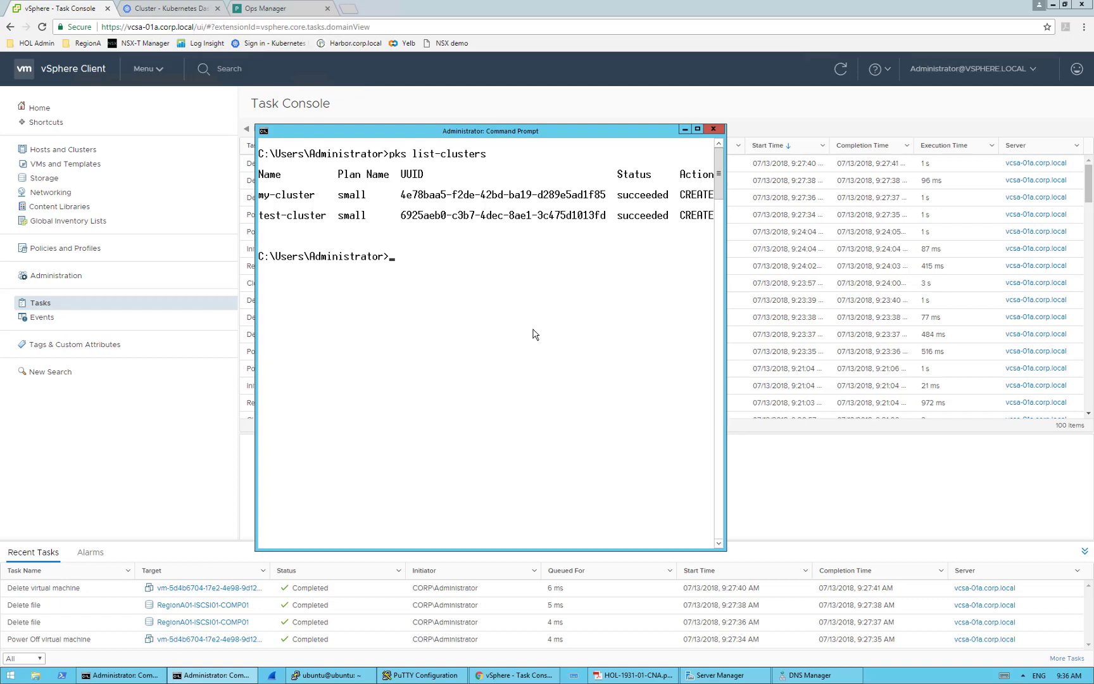
# Fetch the PKS credentials for test-cluster with pks get-credentials
pyautogui.write('pks get-credentials')
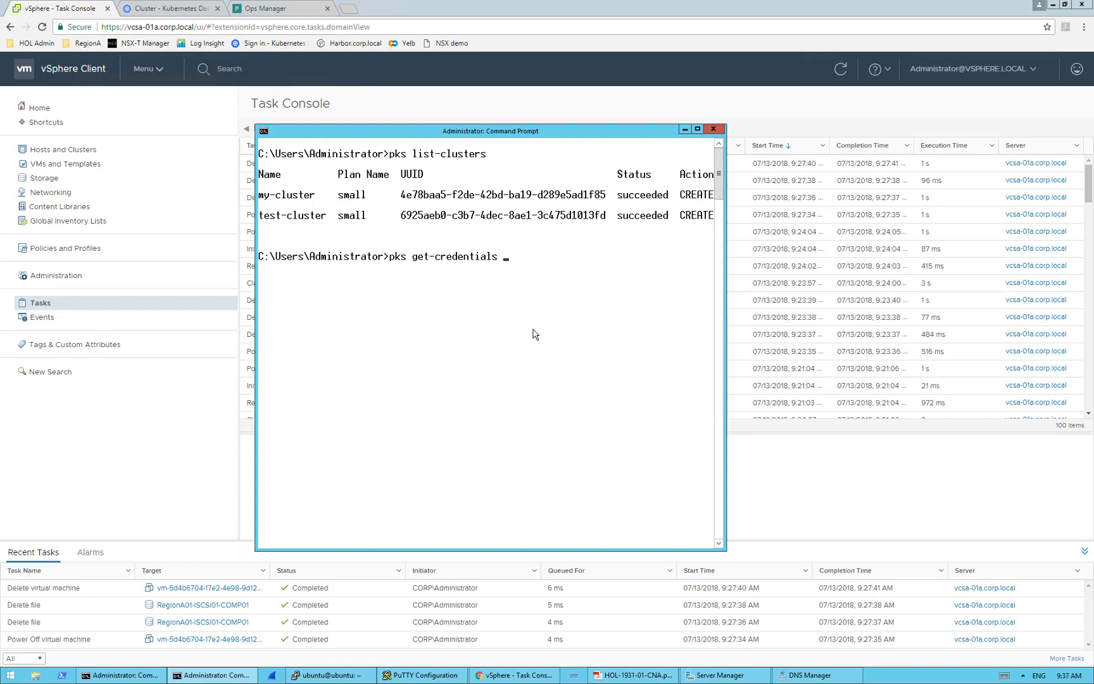
pyautogui.write('test-cluster')
pyautogui.press('Return')
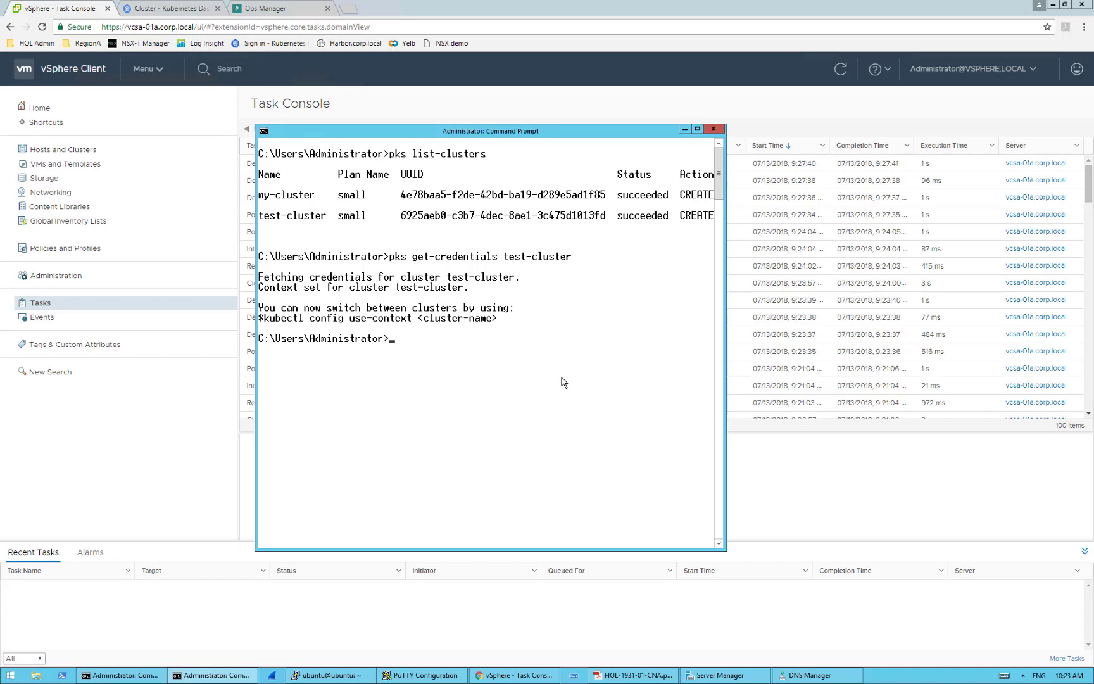
# List the cluster's deployments with kubectl get deployments, first in the default namespace and again with --all-namespaces
pyautogui.write('kubectl get deployments')
pyautogui.press('Return')
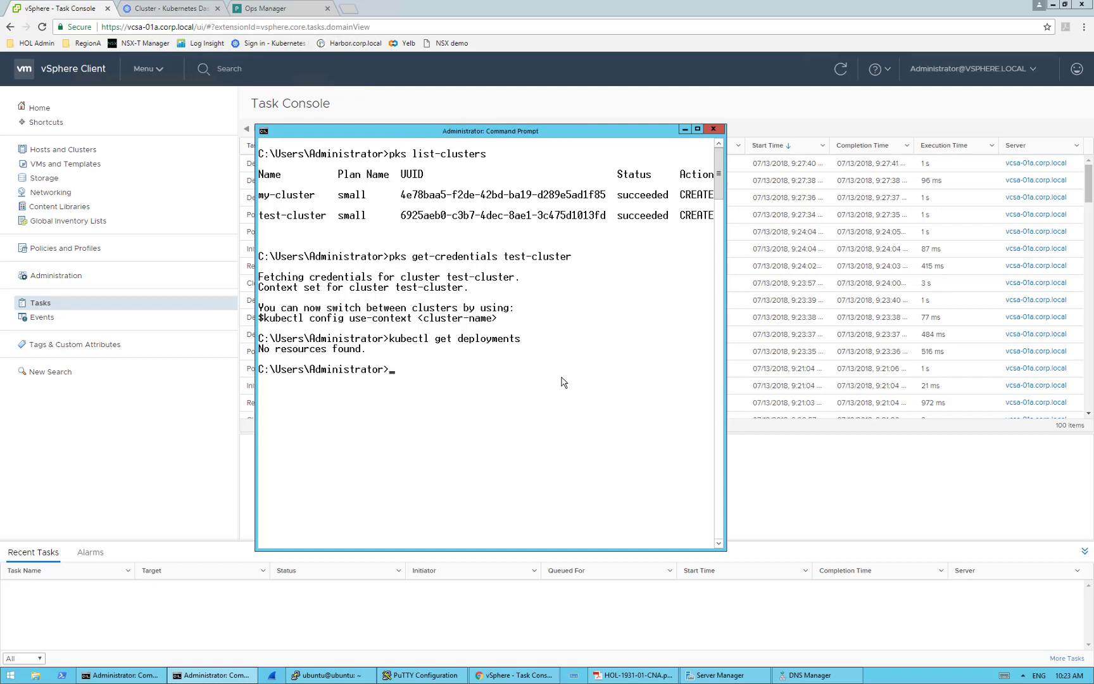
pyautogui.press('Up')
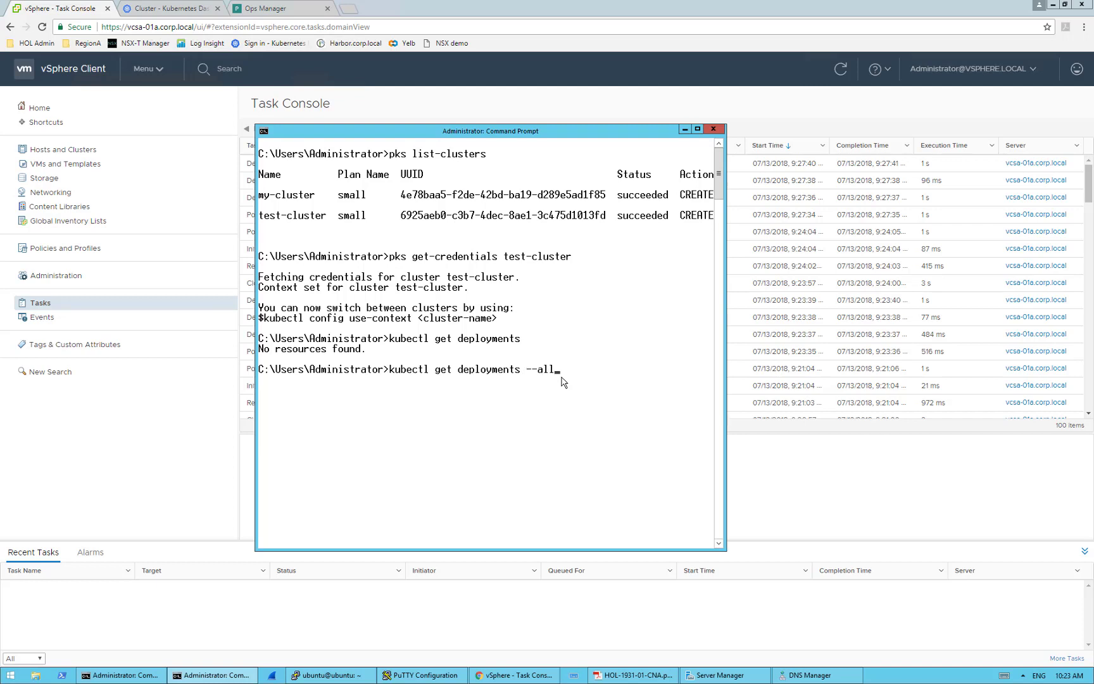
pyautogui.write('--all-namespaces')
pyautogui.press('Return')
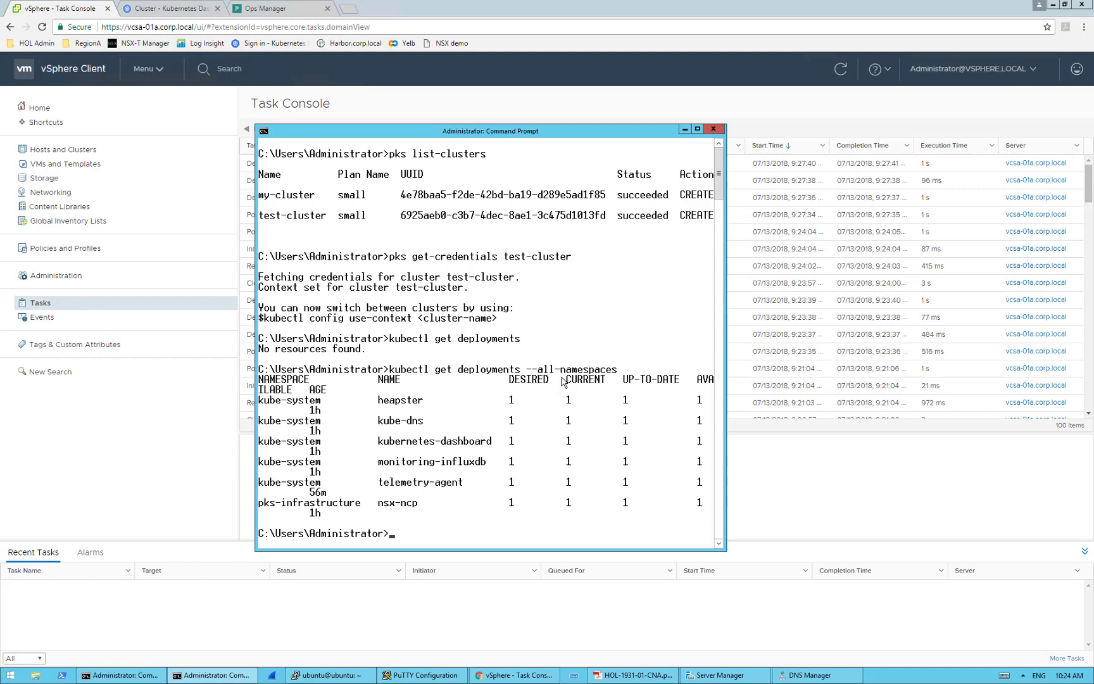
# Switch to the Kubernetes dashboard and examine the cluster's namespaces, nodes and roles, including the kubernetes-dashboard-minimal role
pyautogui.click(159, 12)
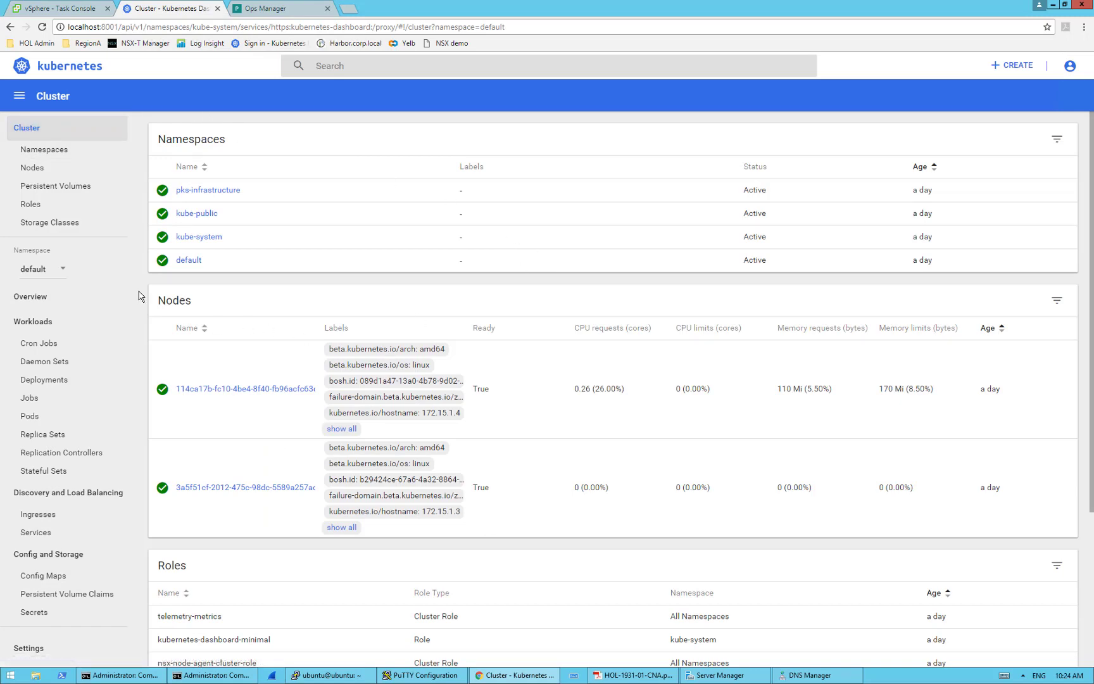
pyautogui.scroll(-3, 400, 283)
pyautogui.scroll(-3, 393, 295)
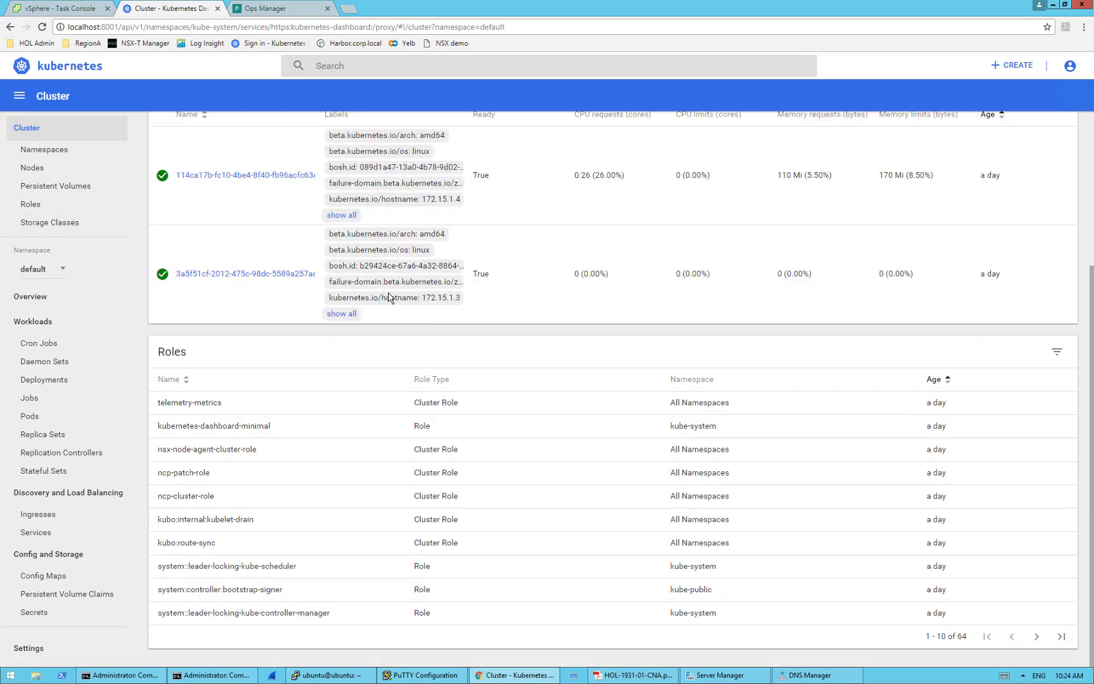
pyautogui.scroll(6, 392, 297)
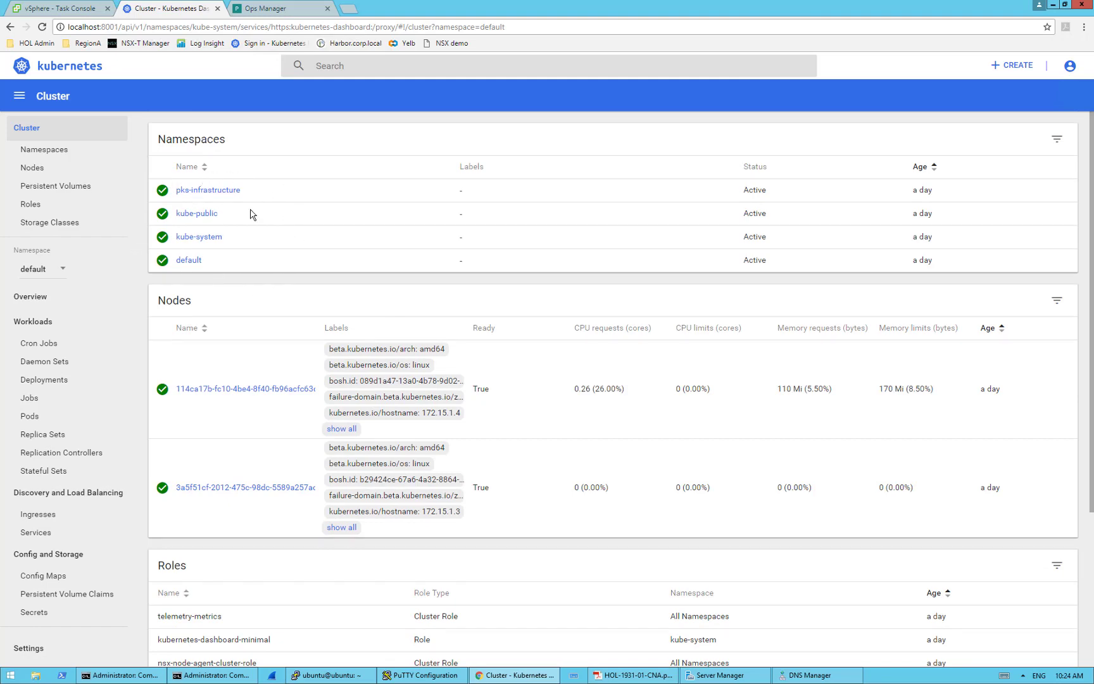
pyautogui.scroll(-5, 369, 266)
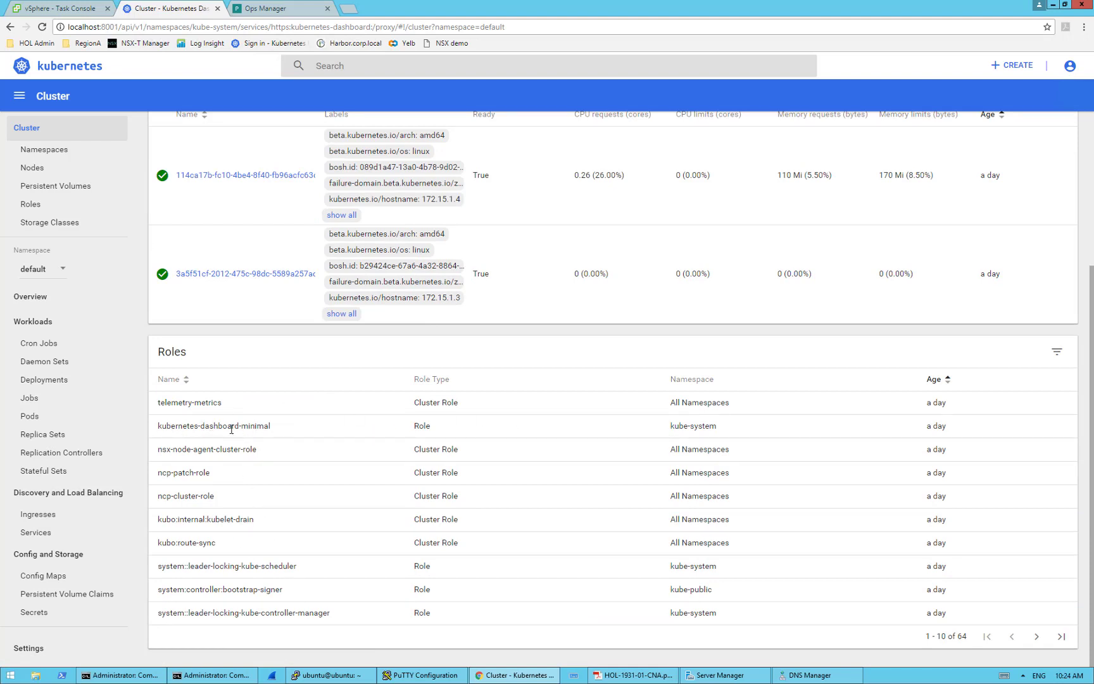
pyautogui.moveTo(171, 425); pyautogui.dragTo(279, 427)
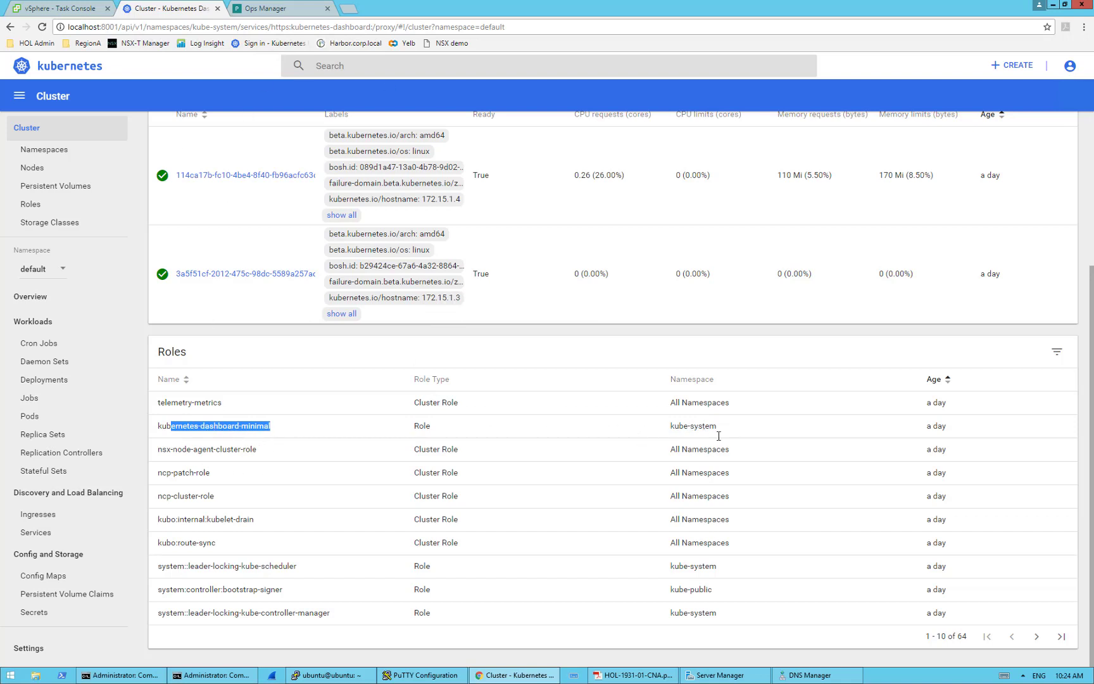
# Show the deployments of the kube-system namespace in the dashboard and compare them with the kubectl output in the Command Prompt
pyautogui.click(60, 272)
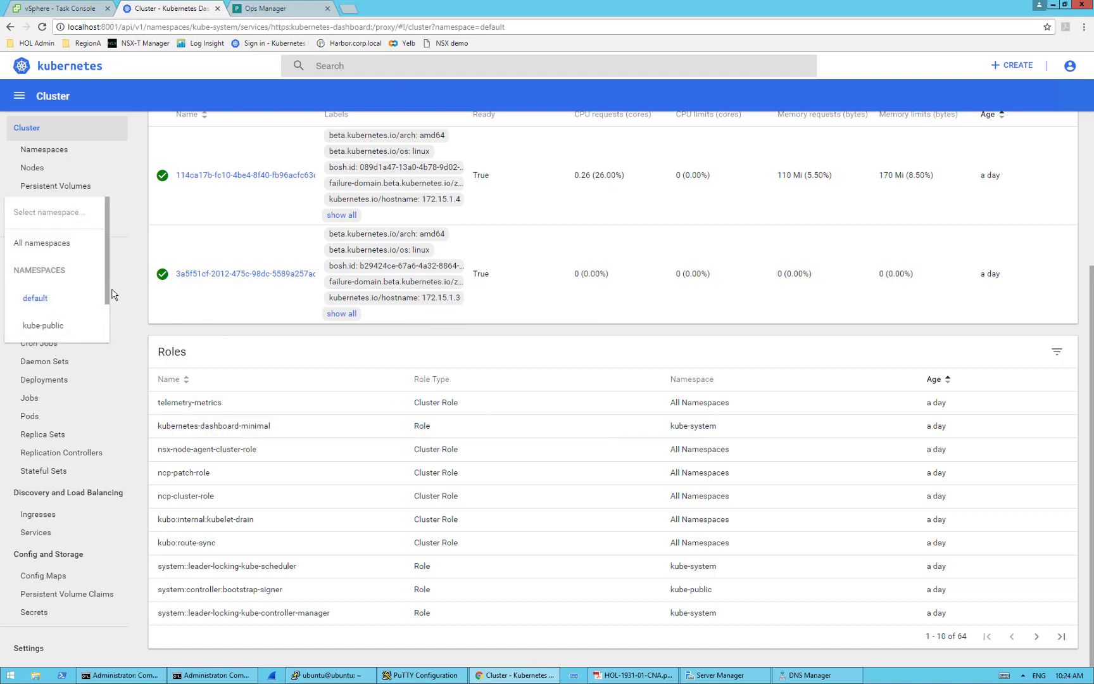
pyautogui.scroll(-2, 64, 291)
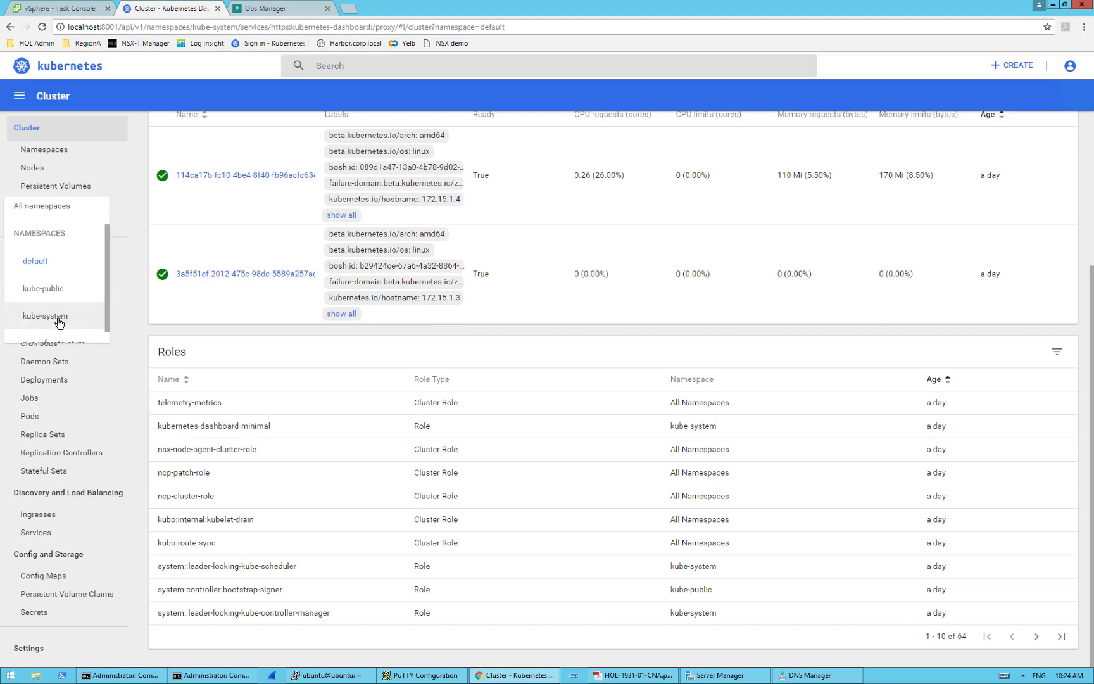
pyautogui.click(58, 320)
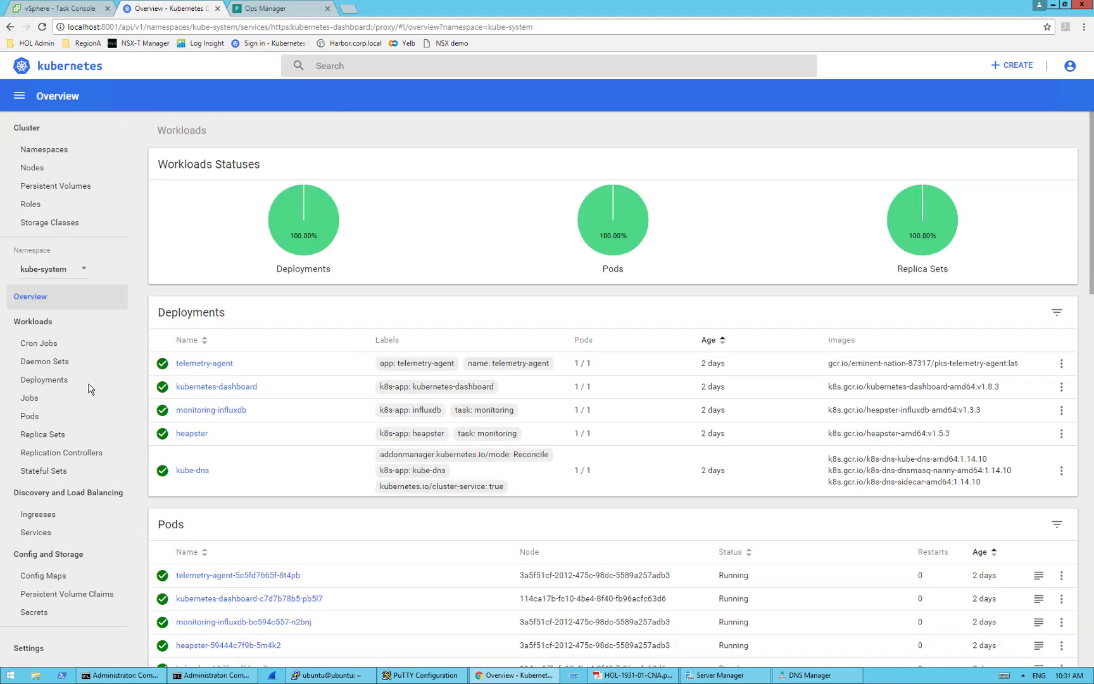
pyautogui.click(57, 381)
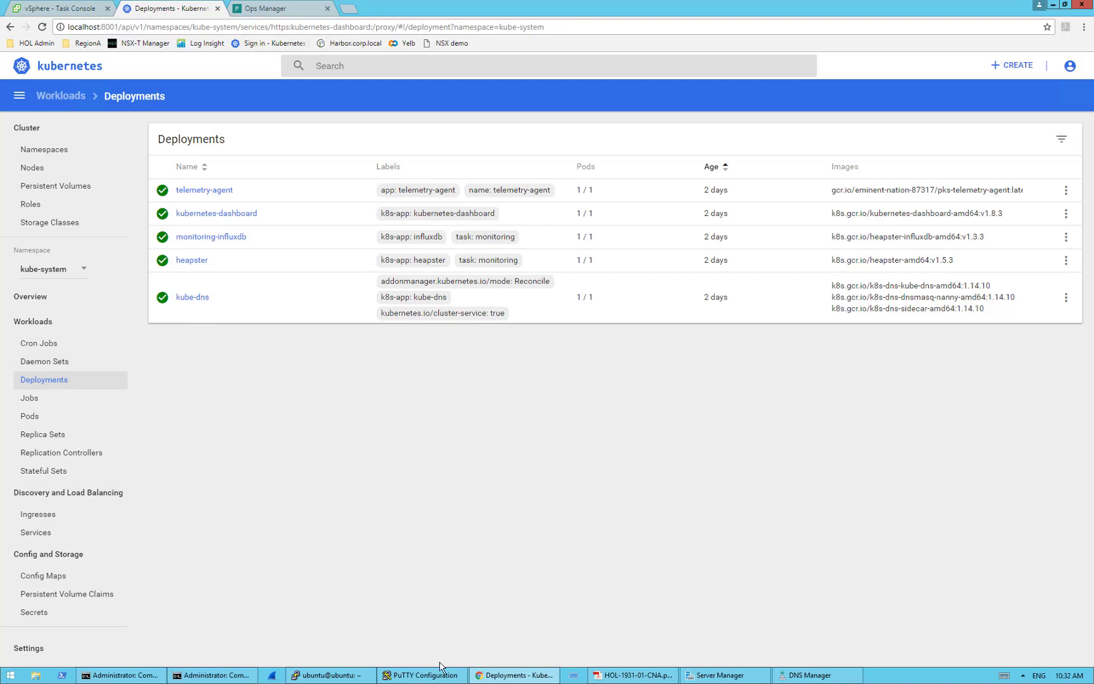
pyautogui.click(200, 676)
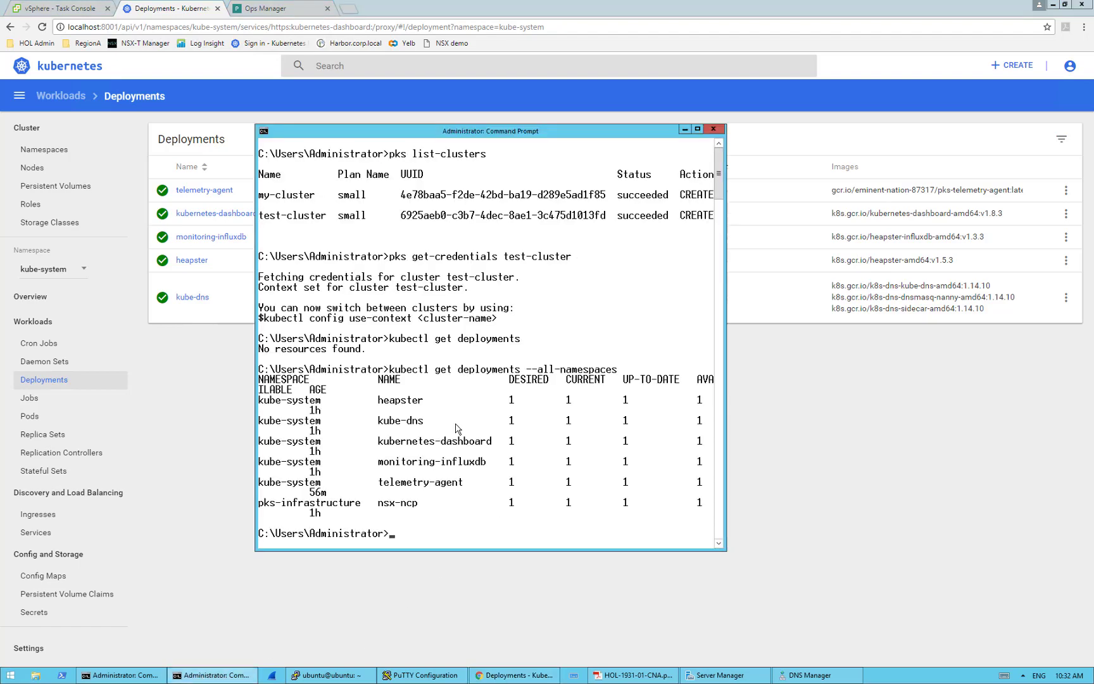
pyautogui.click(684, 129)
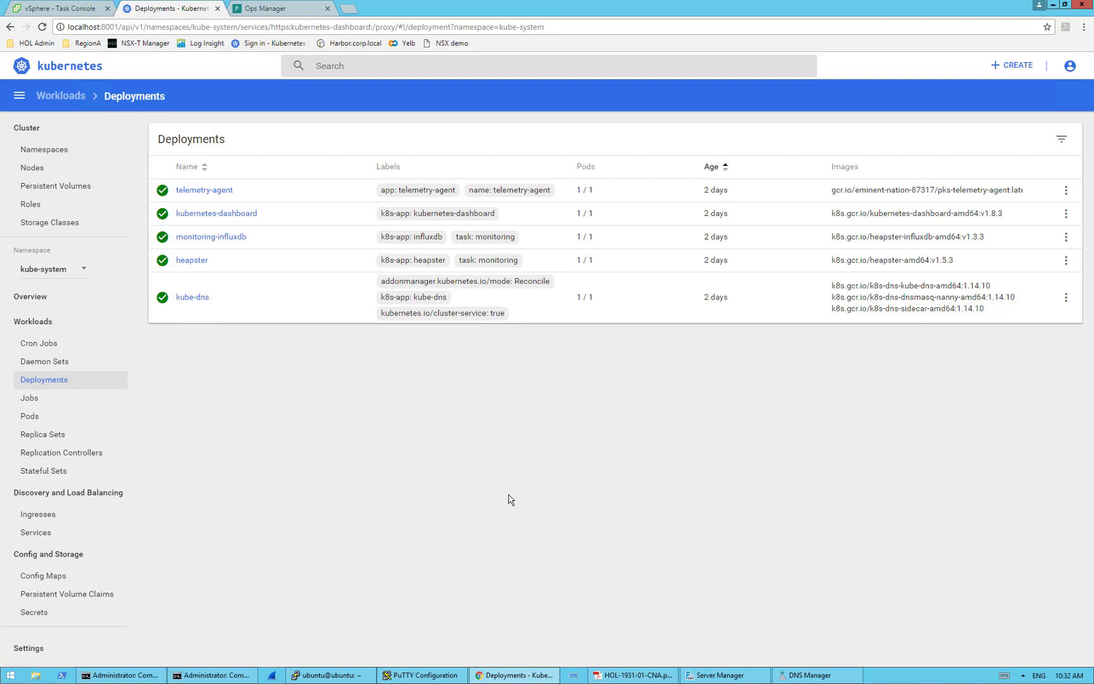